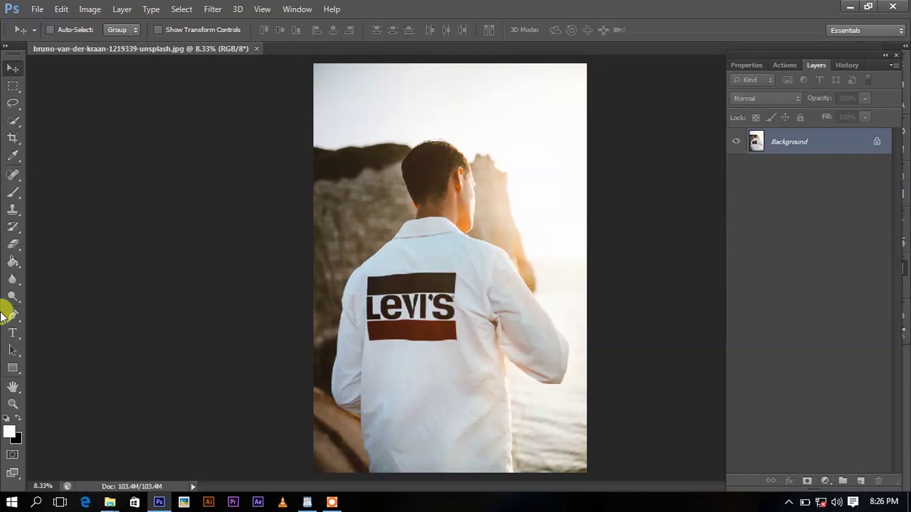
Select the Horizontal Type tool with the Levi's jacket photo open
left_click(13, 333)
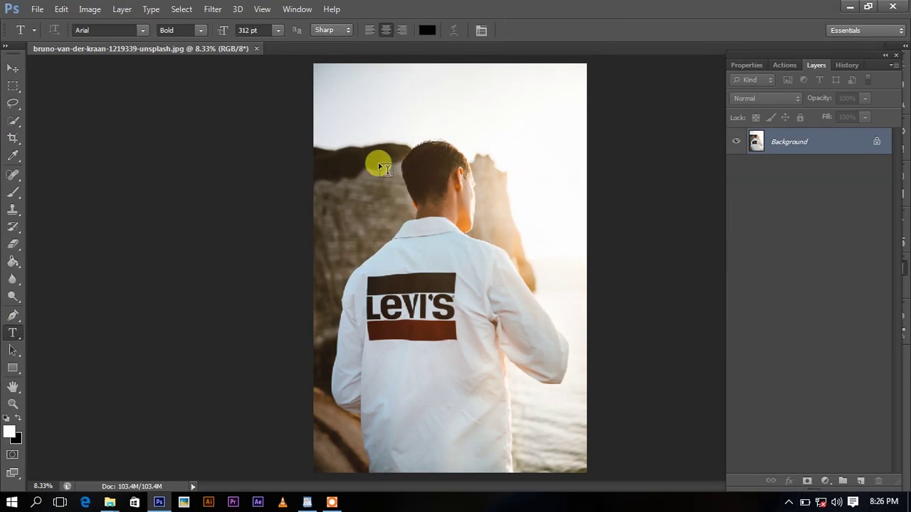
Duplicate the Background layer and type LOOK at the photo's top right
left_click_drag(807, 142, 861, 481)
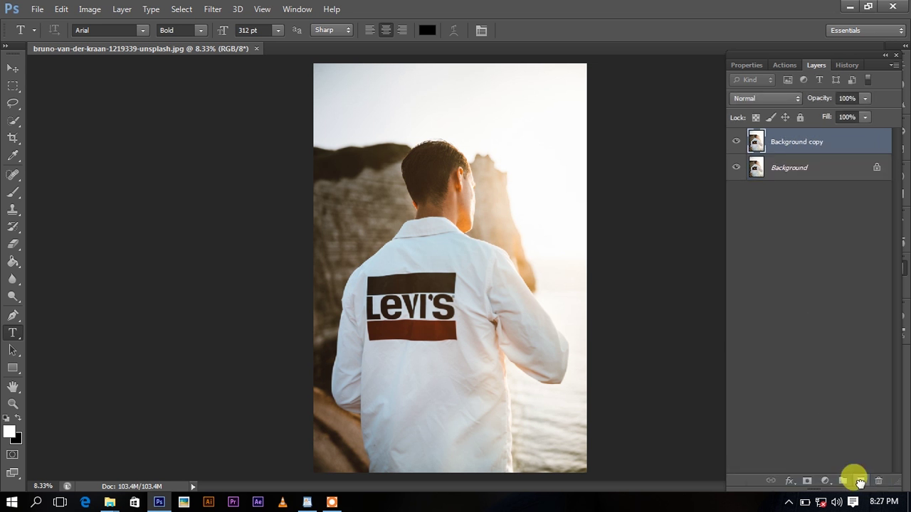
left_click(370, 132)
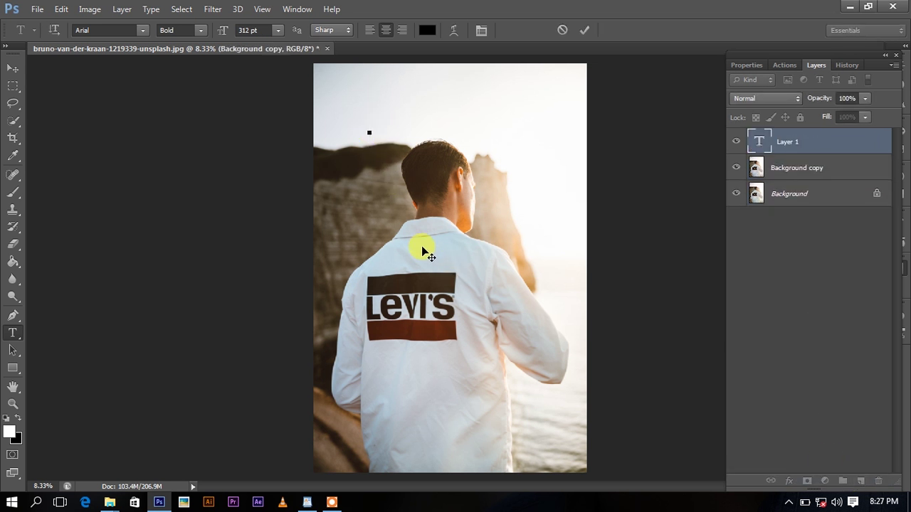
type("LOO")
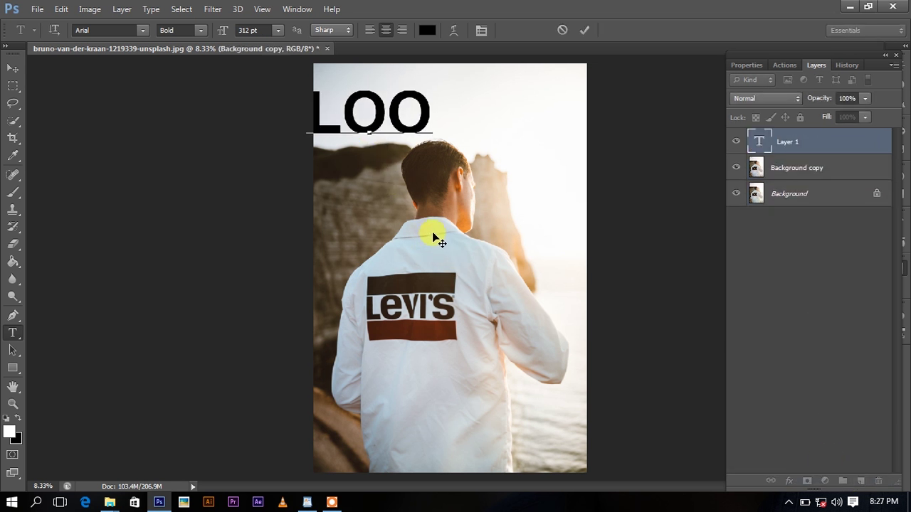
type("K")
left_click_drag(313, 208, 484, 186)
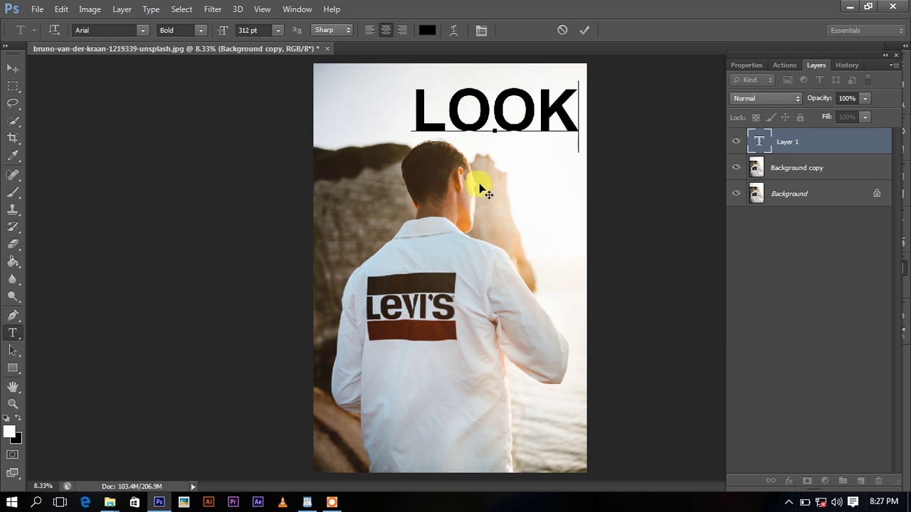
Set LOOK to 346 pt with -40 tracking and commit it
key("ctrl+a")
left_click(298, 9)
left_click(311, 159)
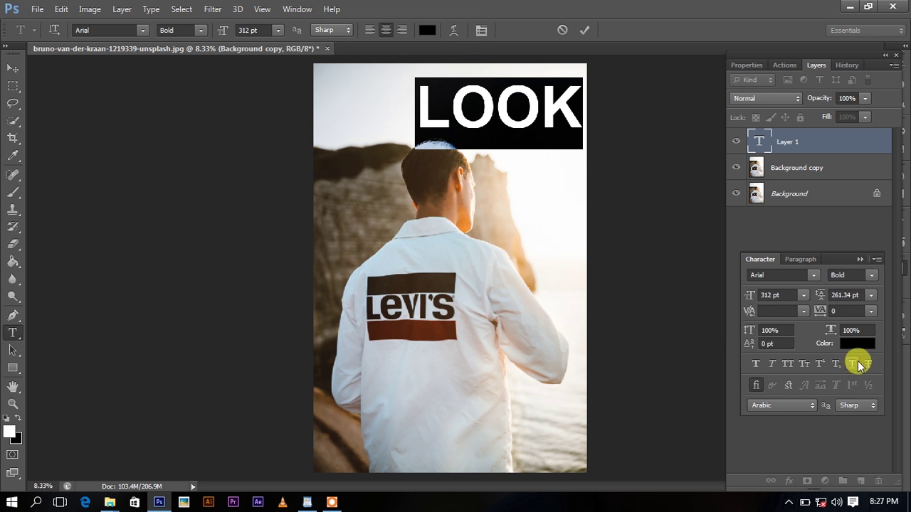
mouse_move(750, 298)
left_mouse_down()
mouse_move(548, 217)
mouse_move(530, 200)
left_mouse_up()
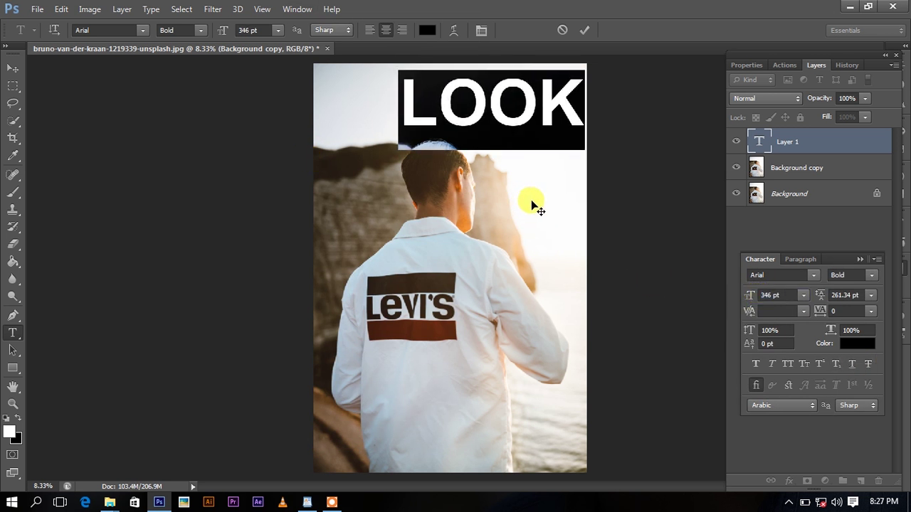
left_click_drag(813, 310, 819, 313)
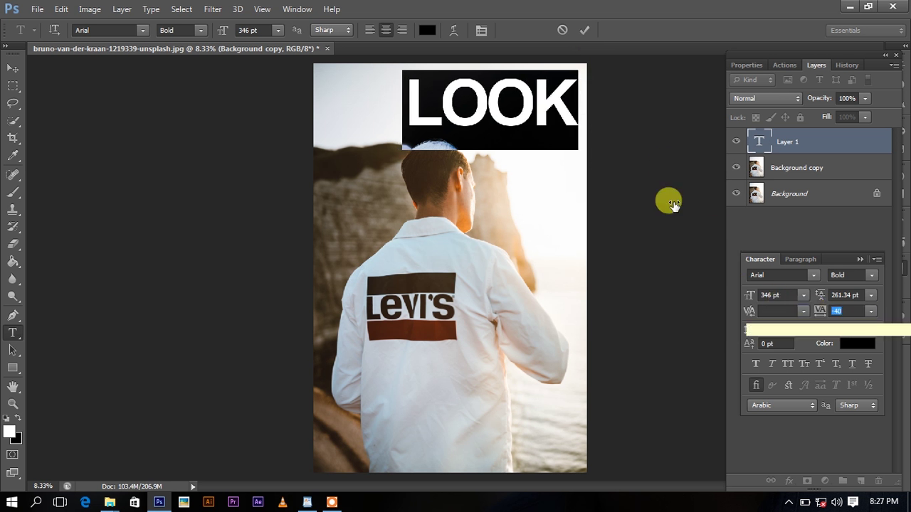
left_click(580, 36)
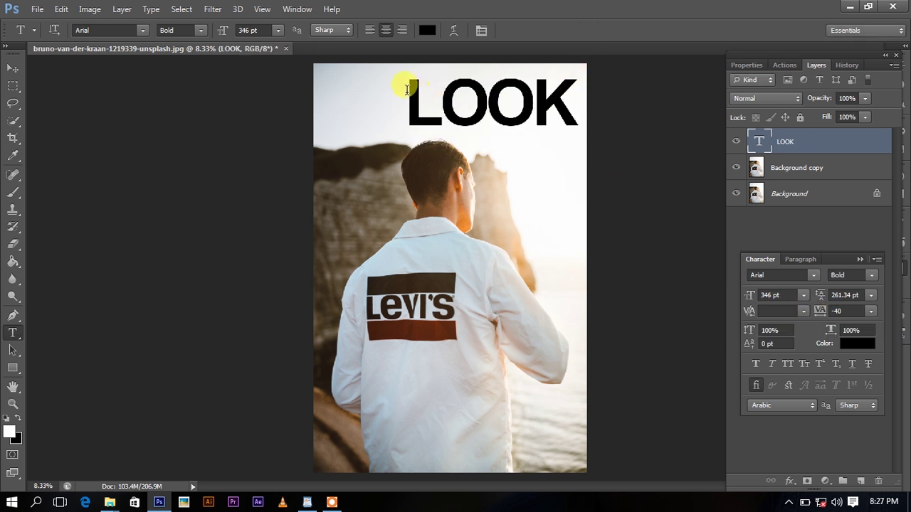
Color LOOK dark brown #342a1e, sampled from the man's hair
left_click(429, 29)
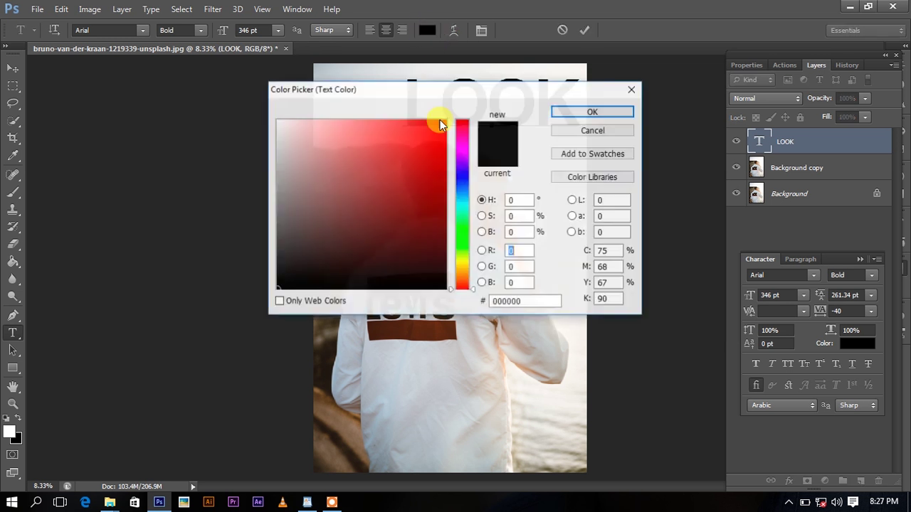
left_click_drag(443, 94, 643, 54)
left_click(422, 167)
left_click(785, 74)
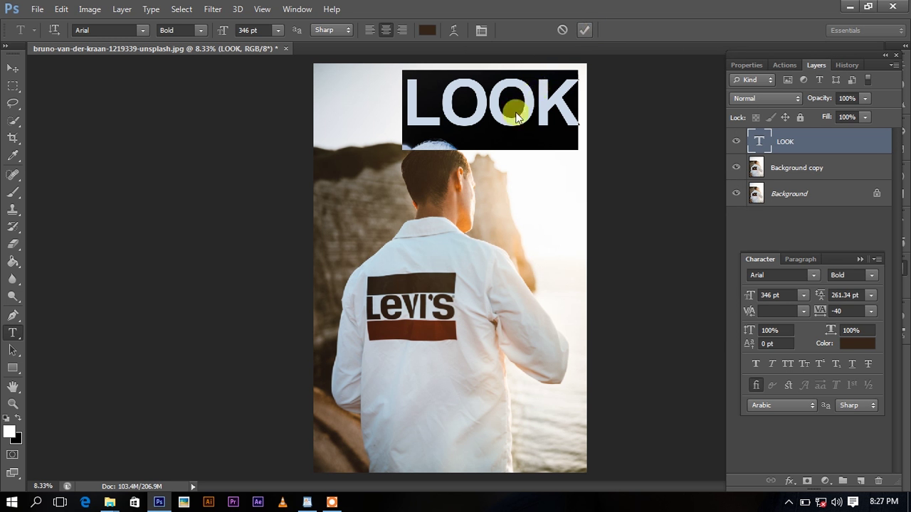
left_click(508, 100)
key("ctrl+Return")
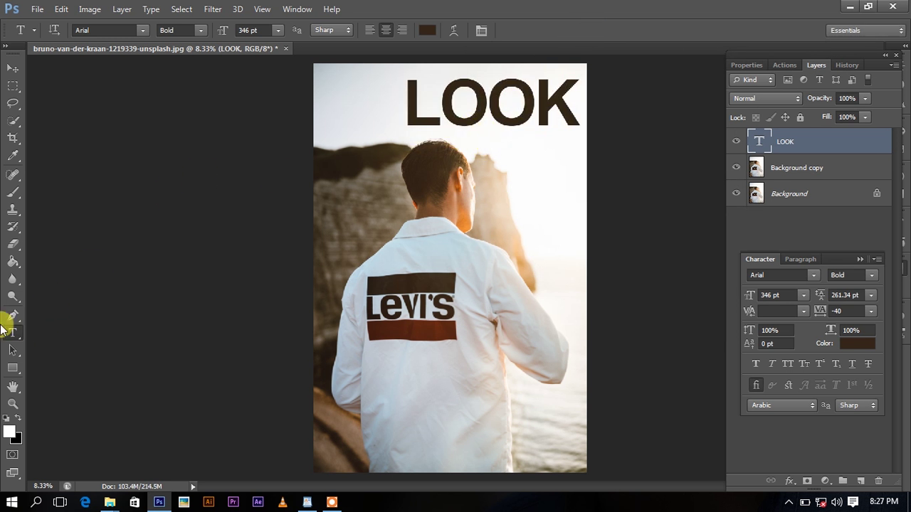
Add a 216 pt '68' right-aligned just beneath LOOK
left_click(326, 135)
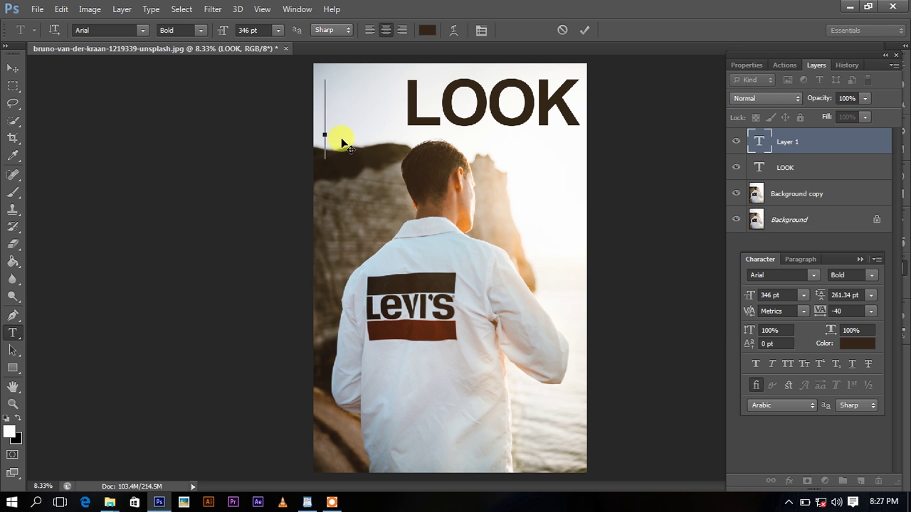
type("968")
left_click_drag(342, 136, 584, 195)
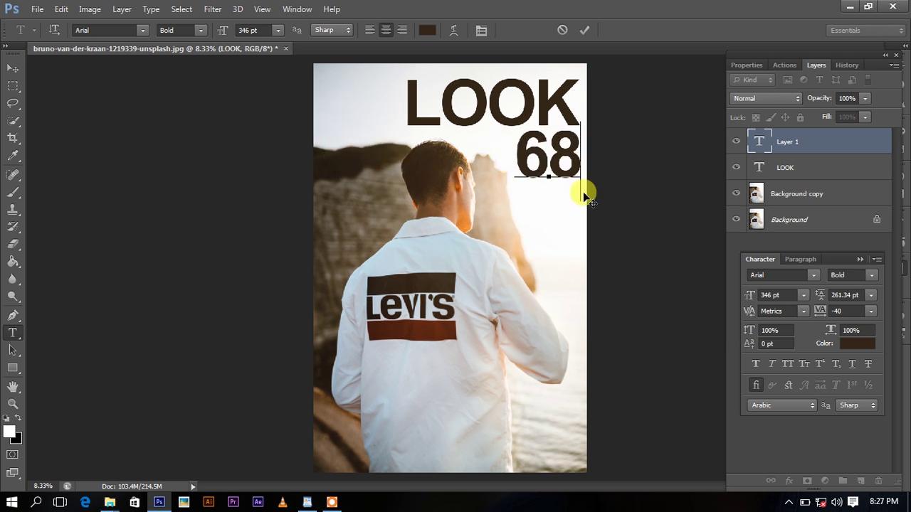
double_click(562, 169)
mouse_move(751, 294)
left_mouse_down()
mouse_move(721, 302)
mouse_move(575, 213)
left_mouse_up()
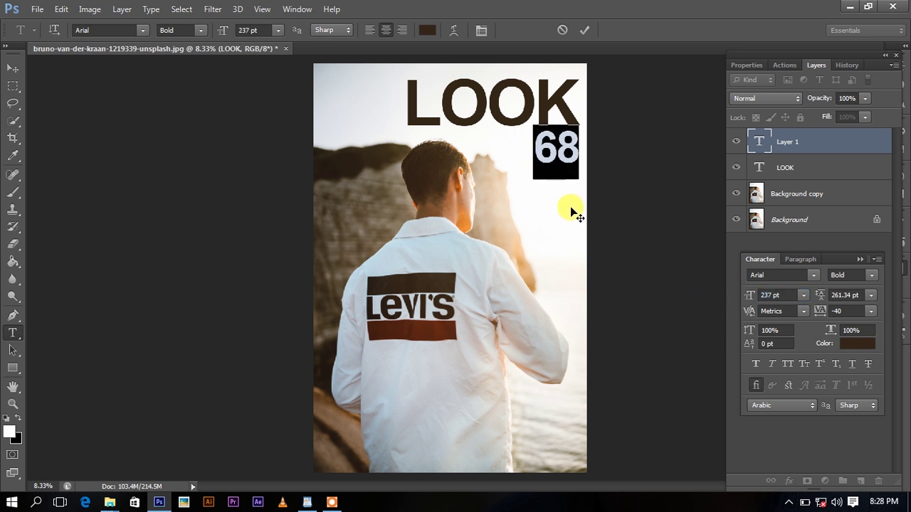
left_click_drag(751, 295, 728, 298)
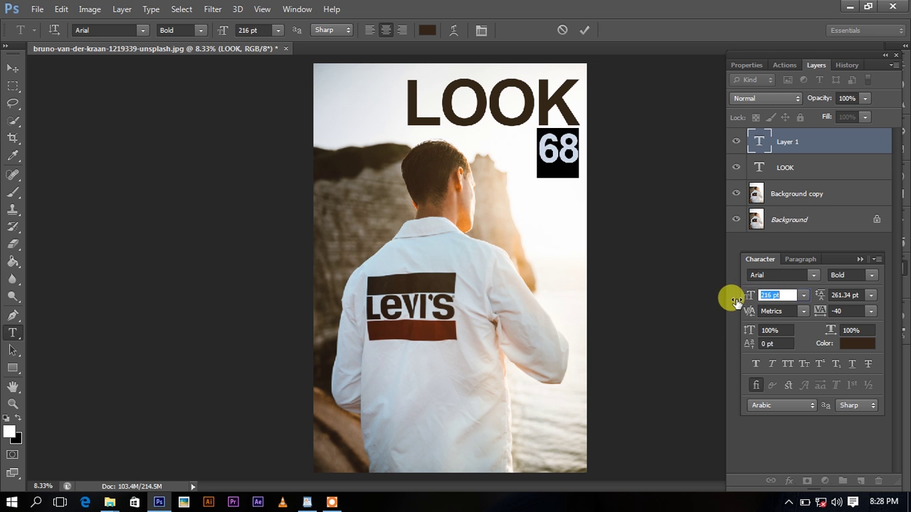
left_click_drag(570, 217, 571, 210)
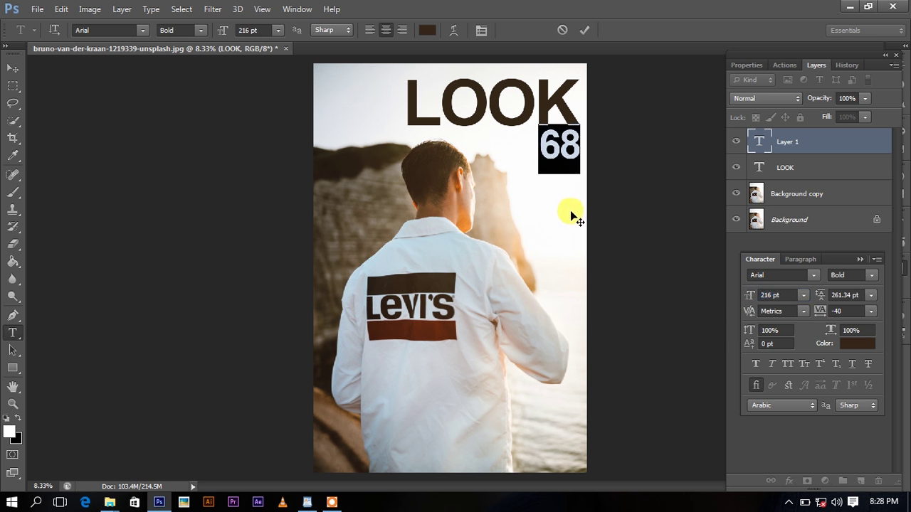
left_click(584, 30)
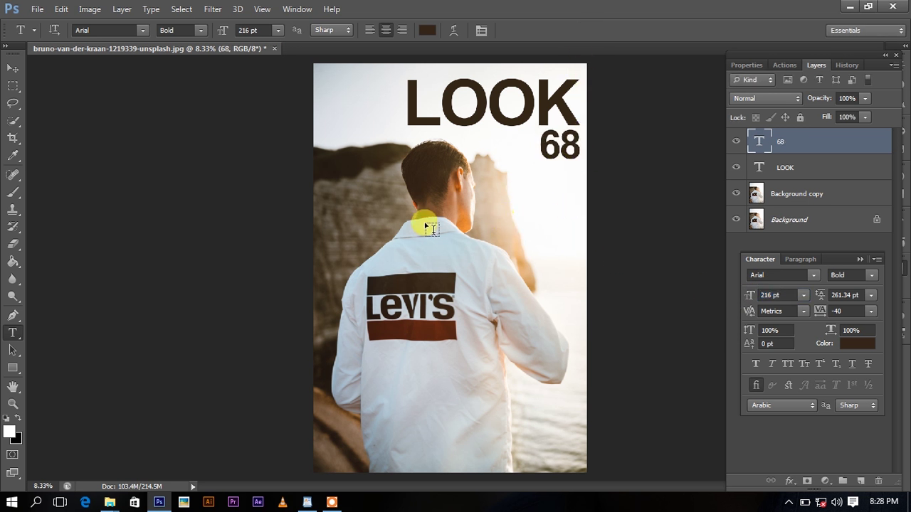
Copy the Churchill success quote from the WordPad notes
left_click(305, 502)
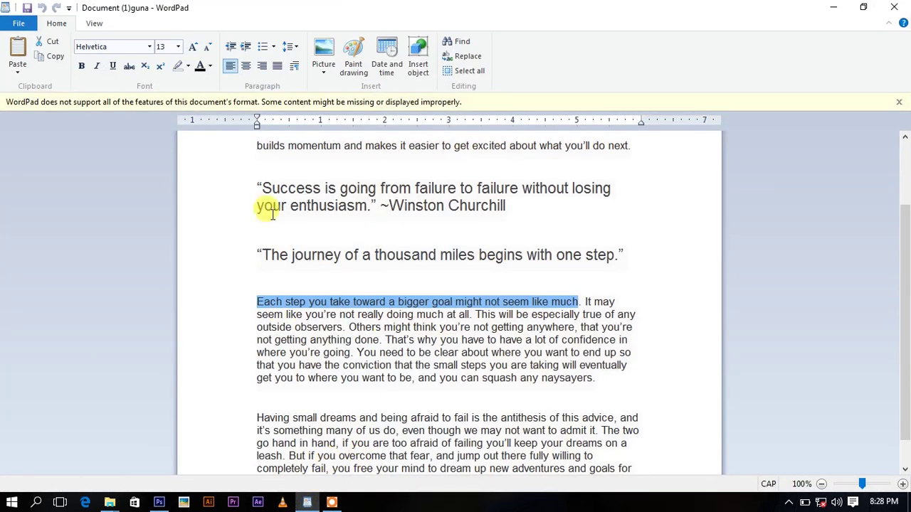
left_click_drag(262, 186, 351, 212)
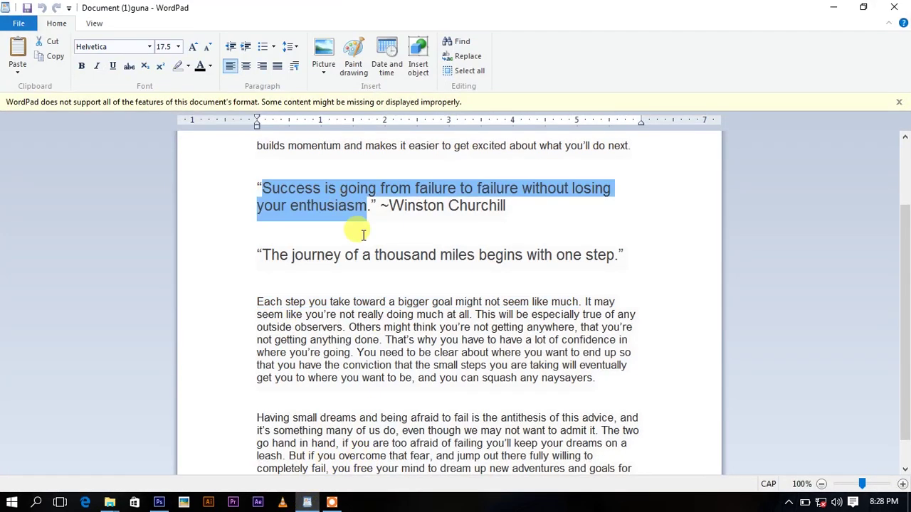
left_click(159, 502)
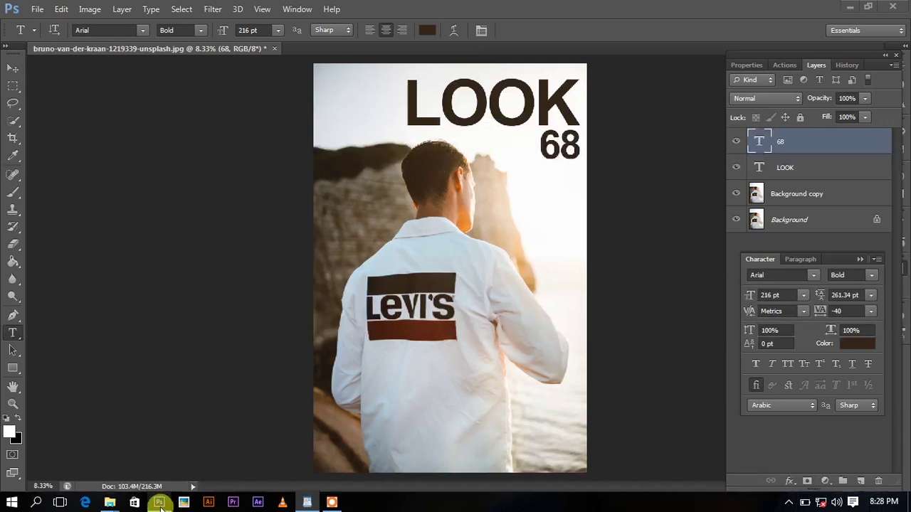
Paste the Churchill quote as a new text layer and shrink it to 151 pt
left_click(400, 321)
key("ctrl+v")
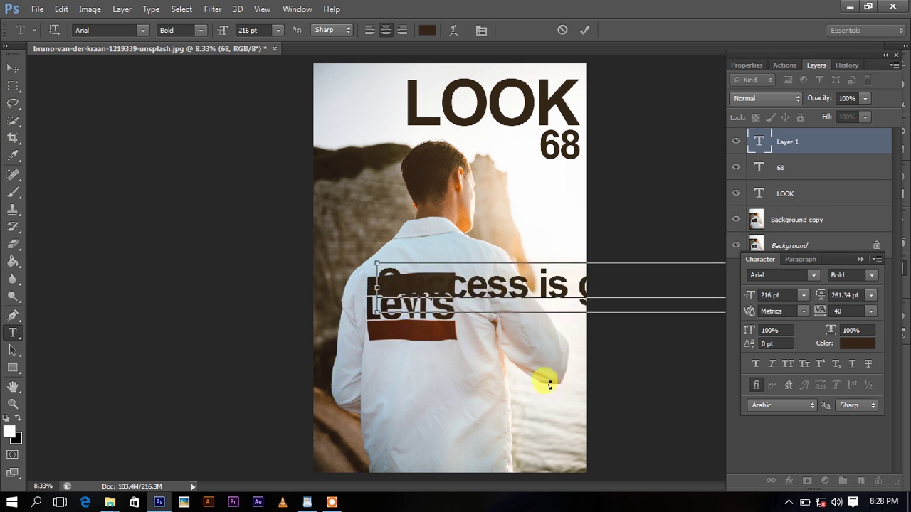
key("ctrl+a")
left_click_drag(744, 294, 625, 348)
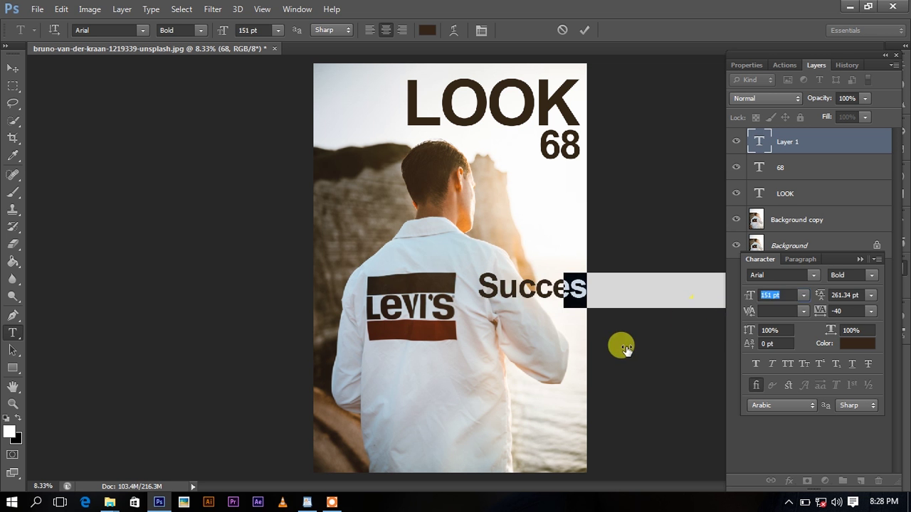
type("S")
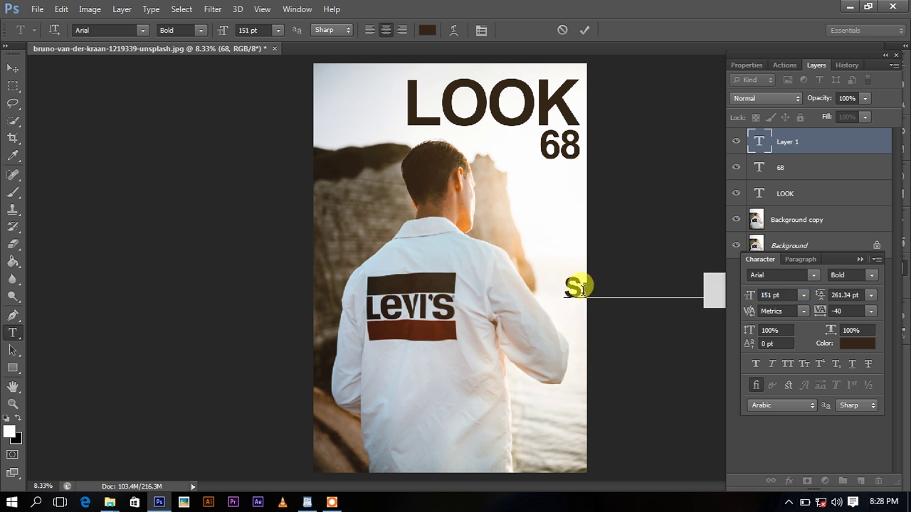
key("ctrl+z")
Move the quote left onto the photo, resize it to 115 pt and commit
left_click_drag(617, 332, 422, 354)
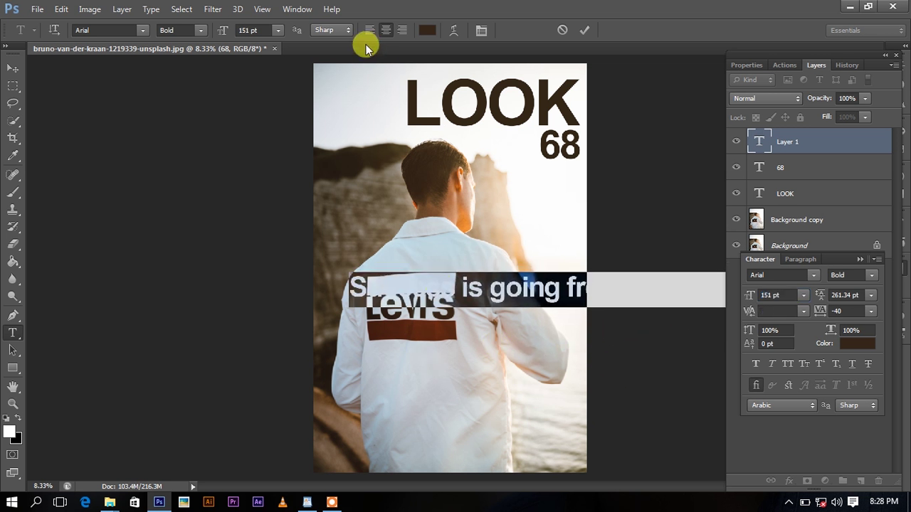
key("BackSpace")
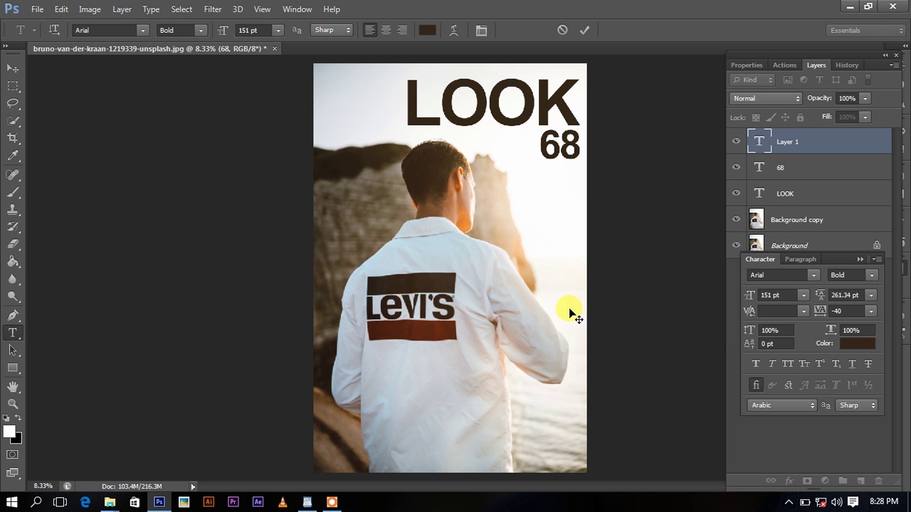
key("ctrl+z")
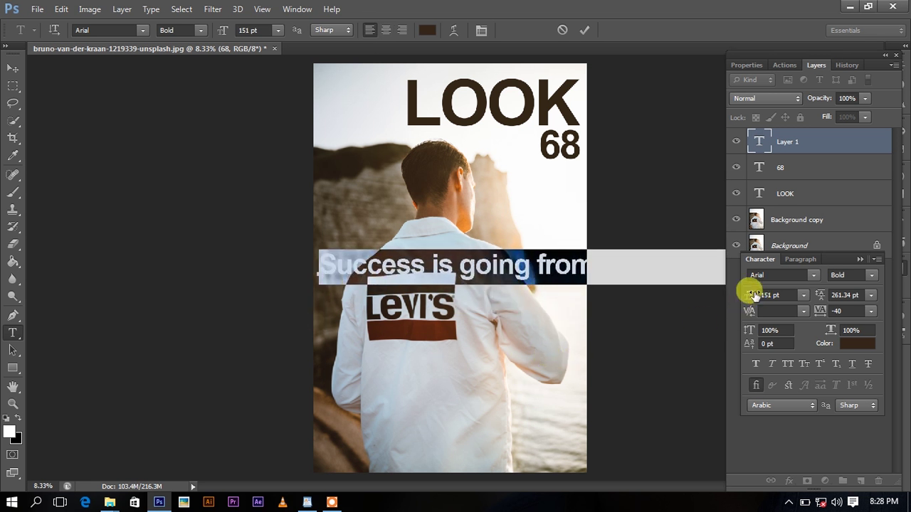
left_click_drag(754, 295, 722, 301)
left_click(538, 269)
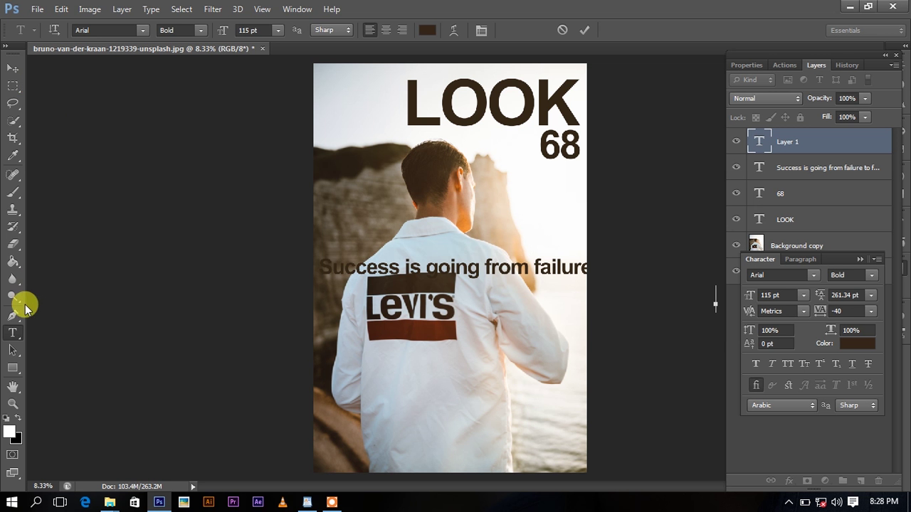
Reselect all of the Success quote text for editing
left_click(12, 68)
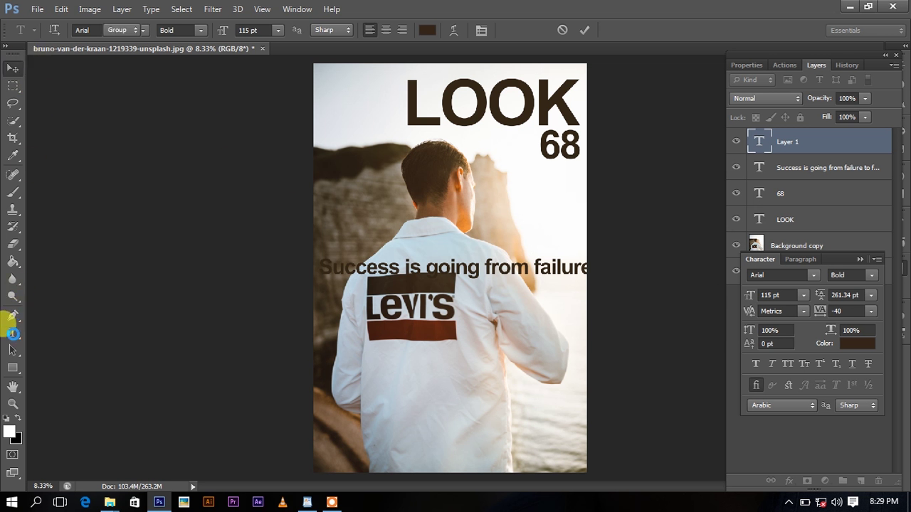
left_click(12, 334)
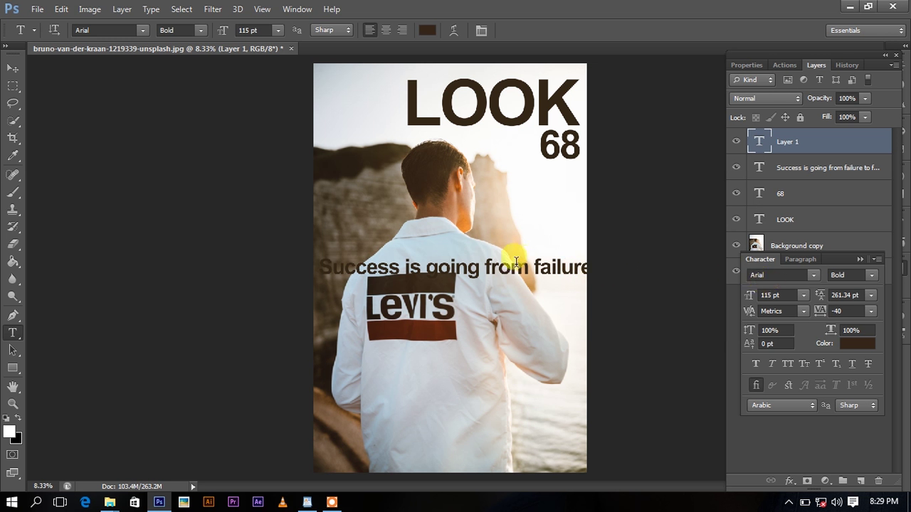
left_click(521, 268)
key("ctrl+a")
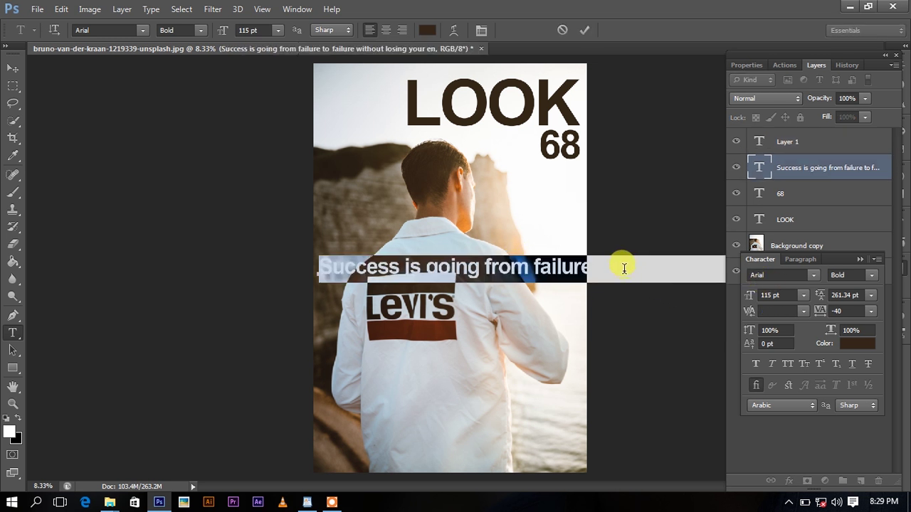
Resize the quote, break it onto two lines and tighten the line spacing
left_click_drag(760, 288, 726, 299)
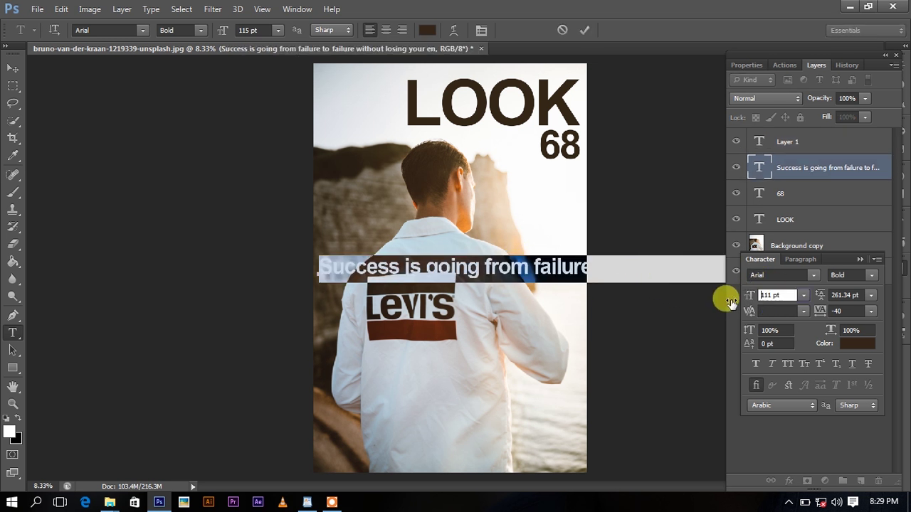
left_click(583, 268)
key("Return")
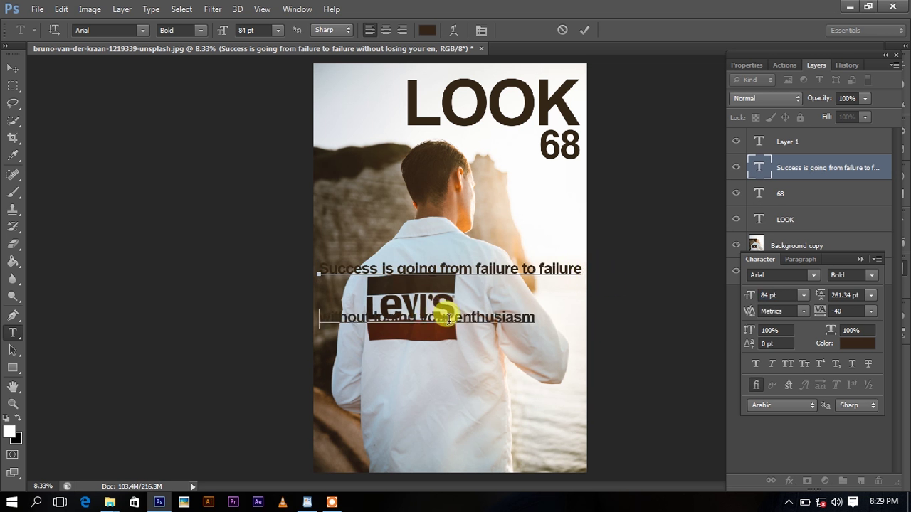
key("ctrl+a")
mouse_move(750, 295)
left_mouse_down()
mouse_move(723, 297)
mouse_move(746, 287)
left_mouse_up()
left_click_drag(813, 297, 797, 299)
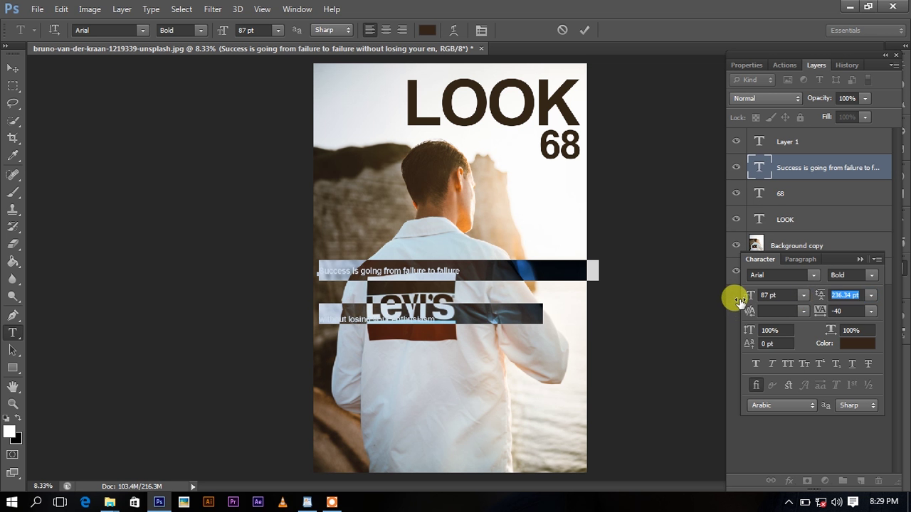
left_click_drag(740, 301, 758, 292)
mouse_move(812, 297)
left_mouse_down()
mouse_move(722, 289)
mouse_move(736, 297)
mouse_move(726, 297)
left_mouse_up()
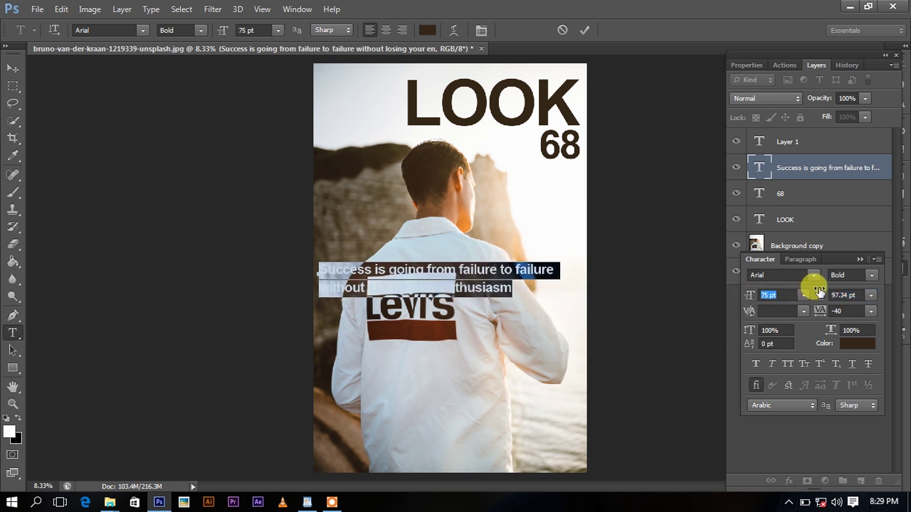
left_click_drag(819, 292, 805, 296)
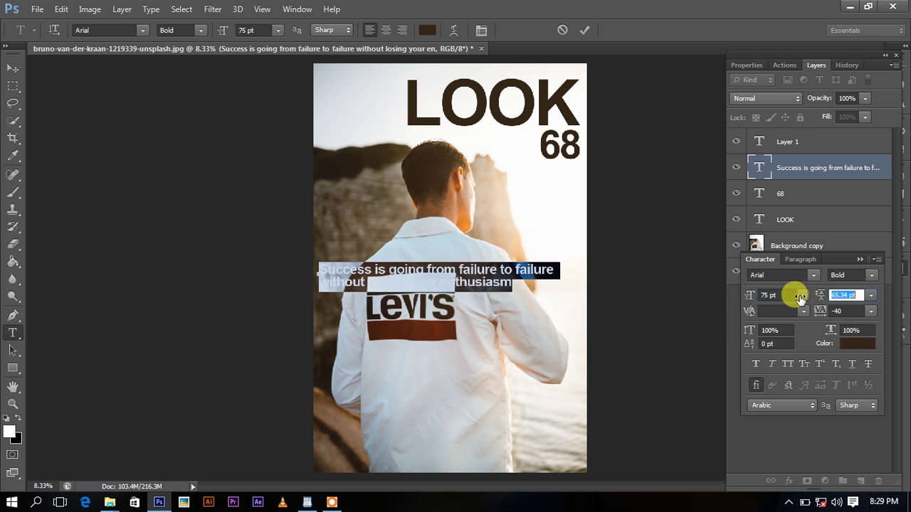
Move the quote to the cover's bottom and split it into three lines
mouse_move(452, 339)
left_mouse_down()
mouse_move(450, 507)
mouse_move(449, 484)
left_mouse_up()
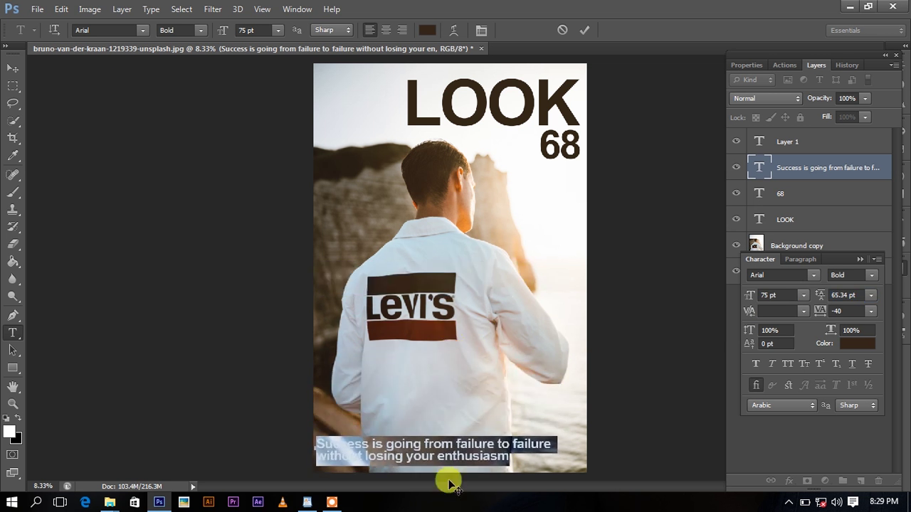
left_click(496, 444)
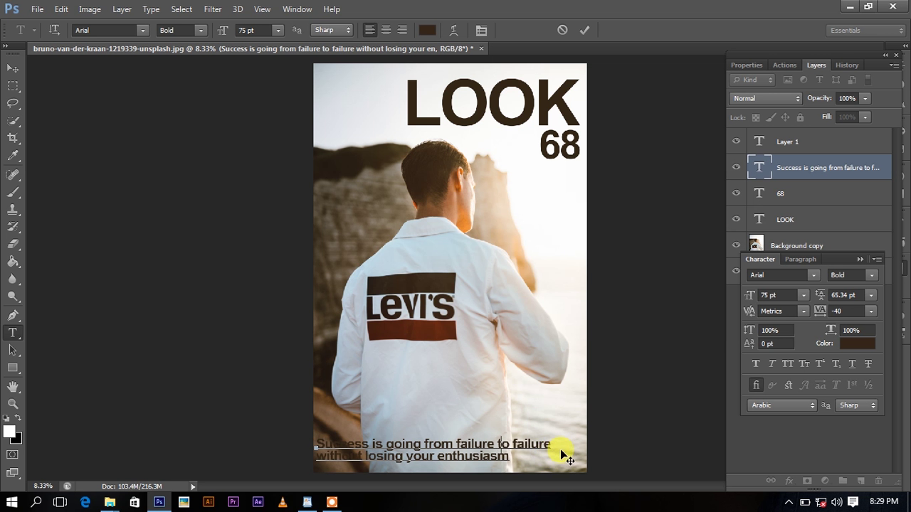
key("Return")
left_click_drag(442, 423, 442, 420)
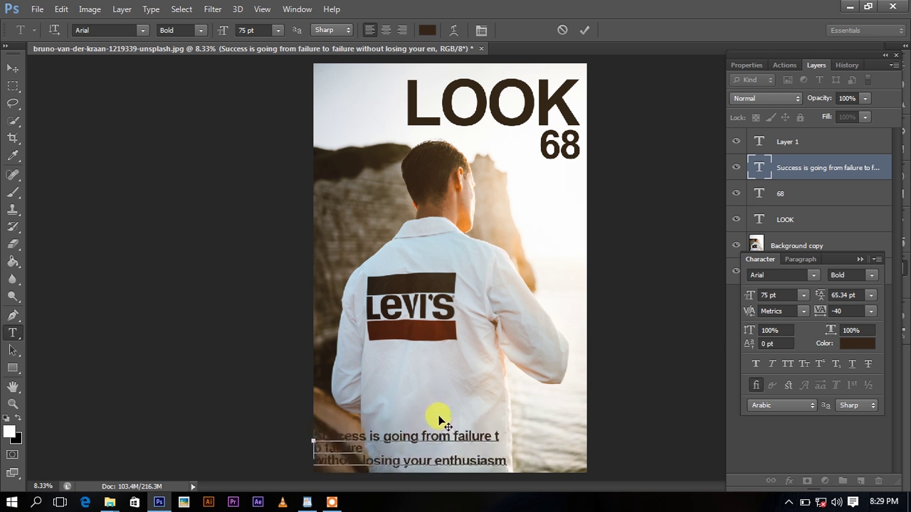
key("ctrl+a")
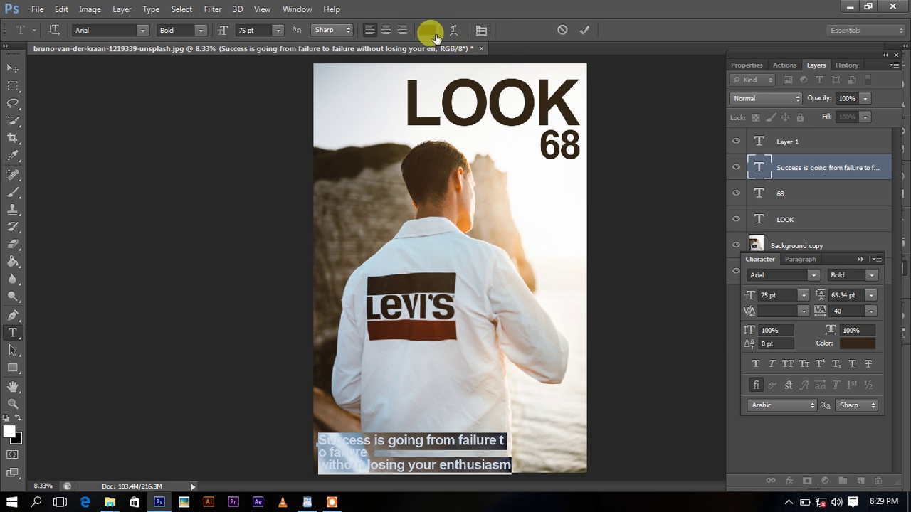
Color the three-line quote black and commit it
left_click(427, 29)
left_click_drag(453, 258, 457, 254)
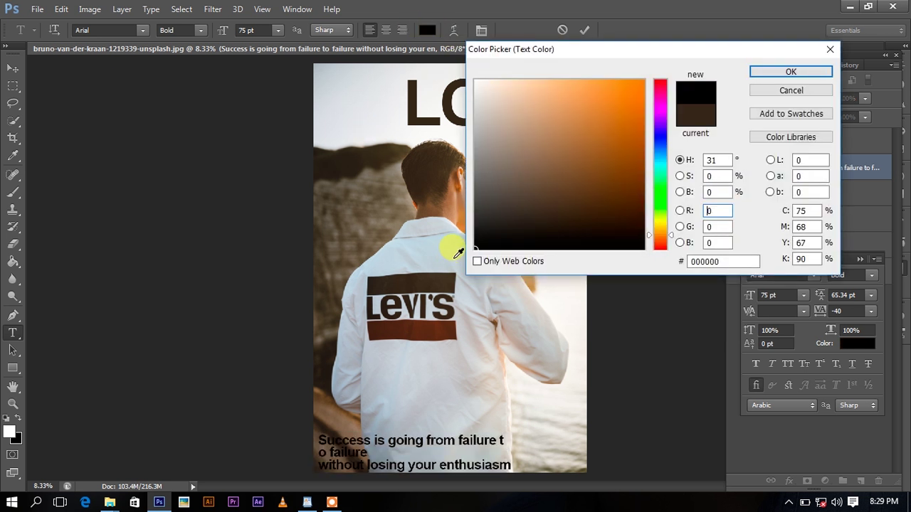
left_click(791, 72)
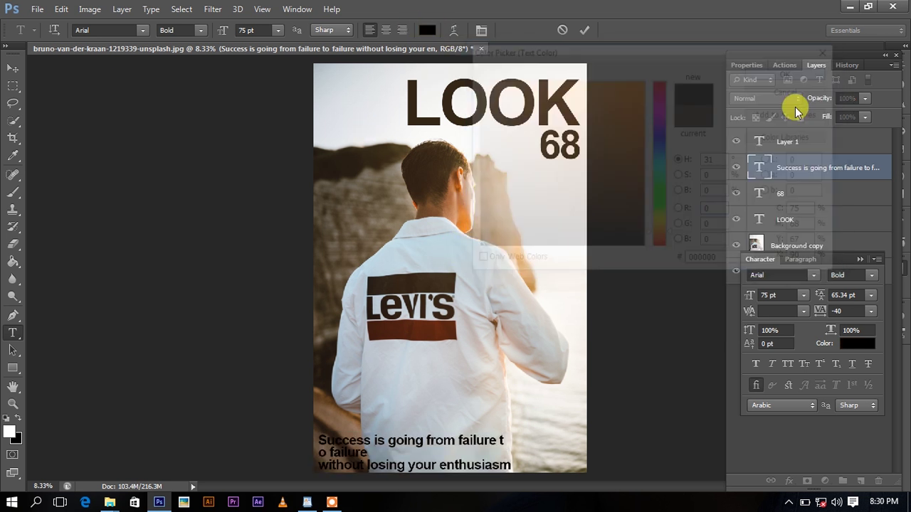
left_click(874, 166)
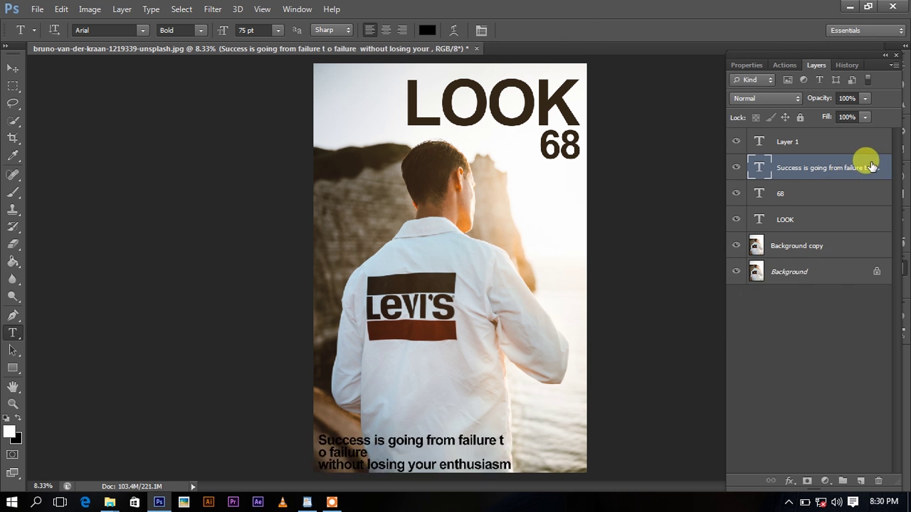
Add a white 16 px Stroke to the quote layer's Blending Options
right_click(867, 166)
left_click(683, 82)
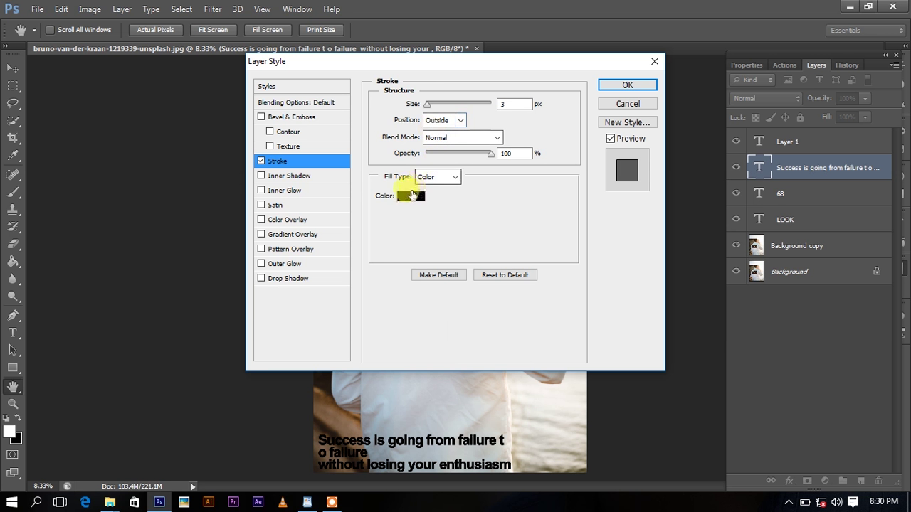
left_click(411, 195)
left_click(497, 104)
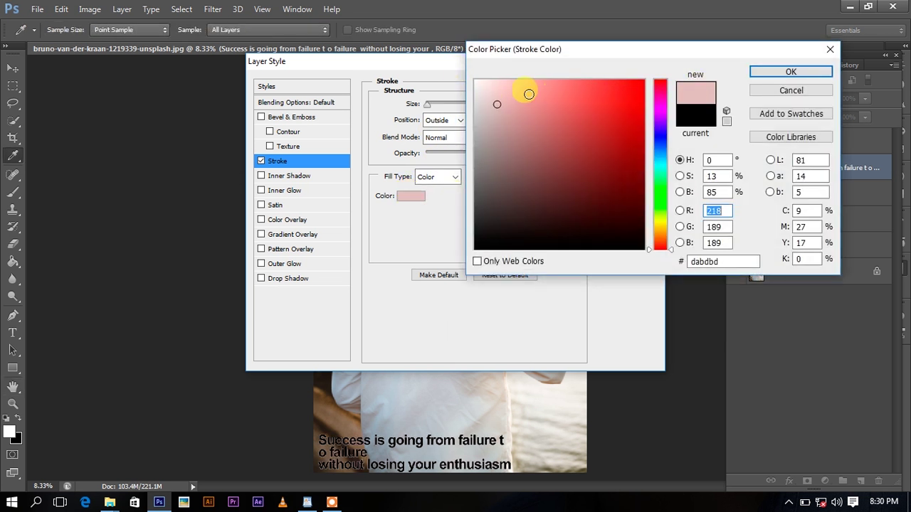
left_click_drag(529, 94, 474, 79)
left_click(772, 73)
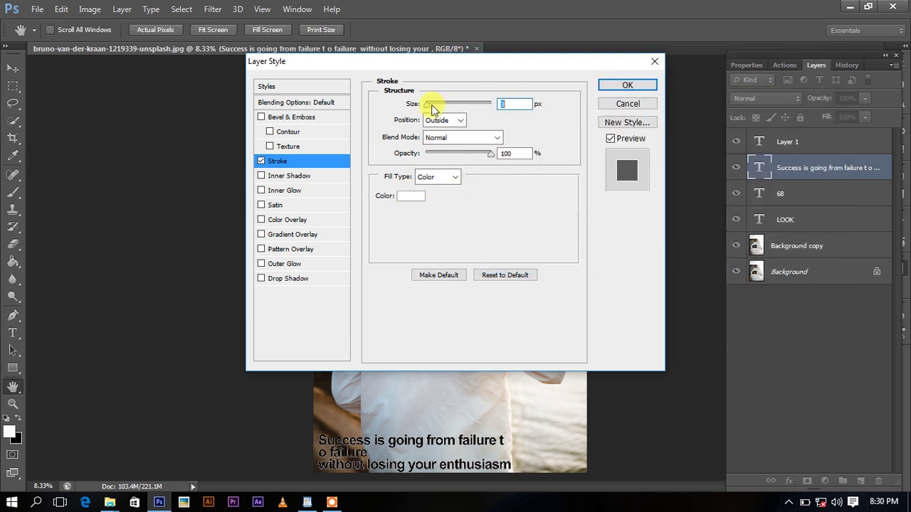
left_click_drag(432, 109, 435, 110)
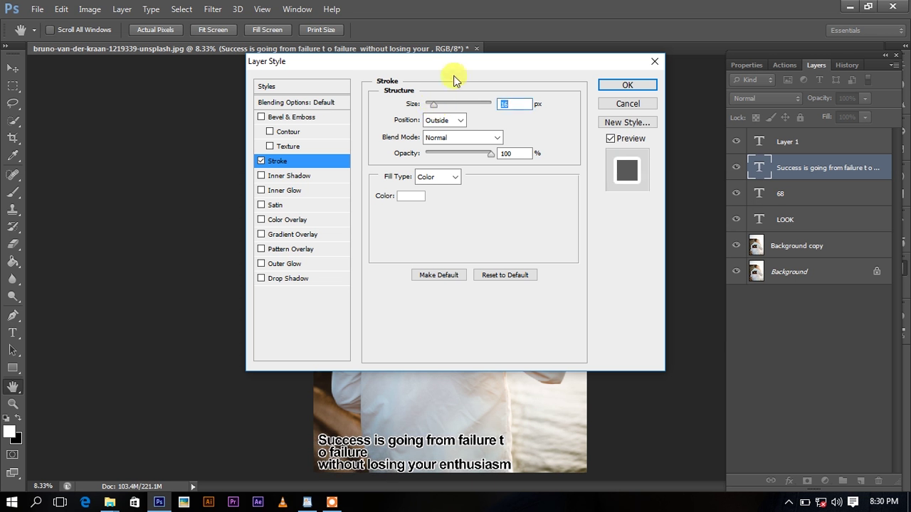
Set the stroke position to Inside and size to 250 px, then apply
left_click_drag(453, 74, 573, 107)
left_click(562, 154)
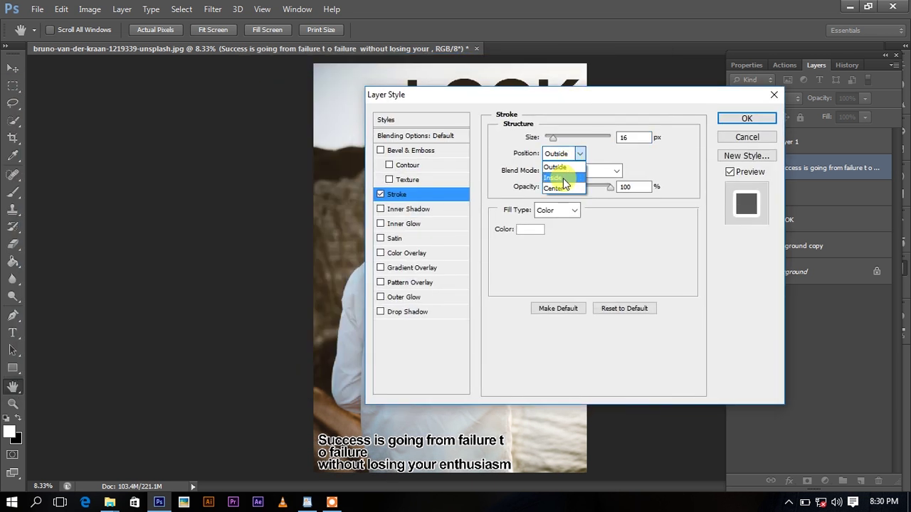
left_click(559, 177)
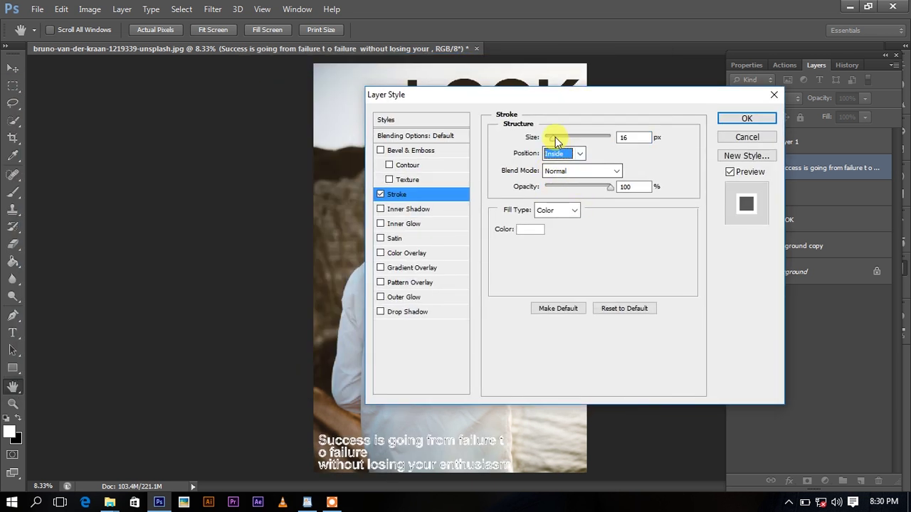
left_click_drag(555, 138, 626, 148)
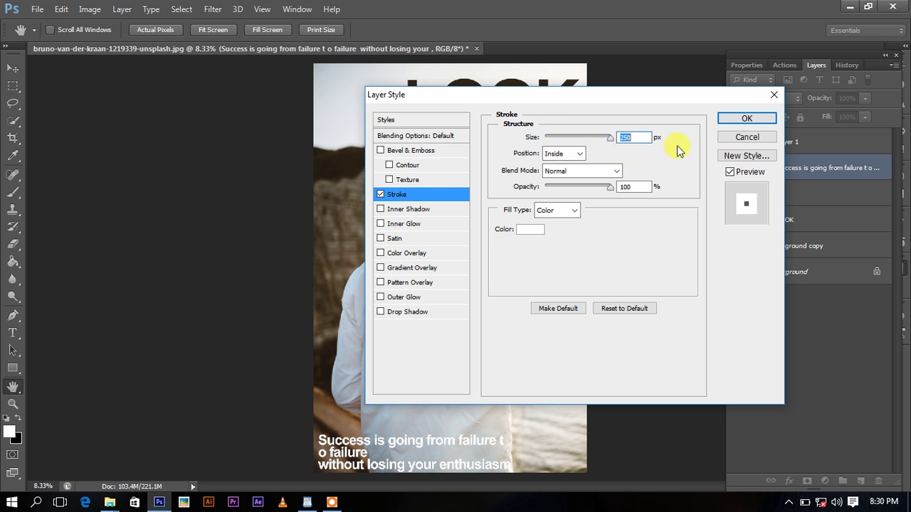
left_click(747, 118)
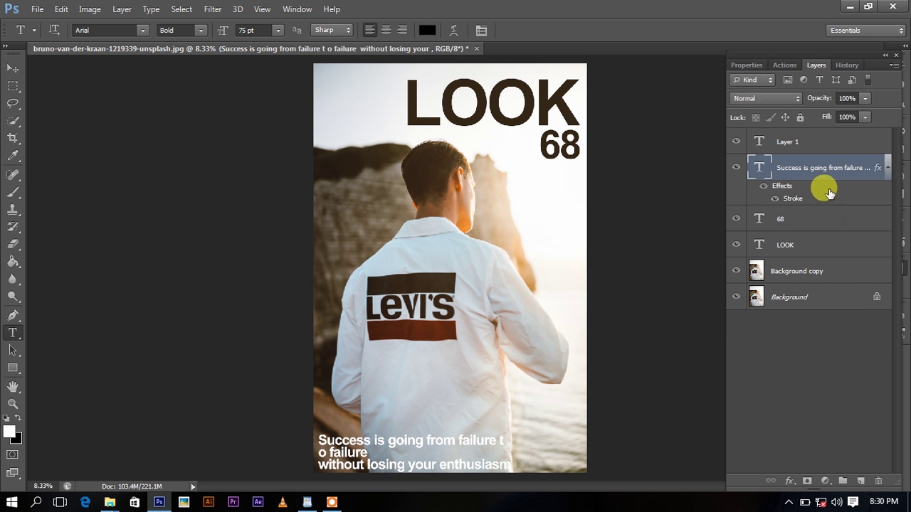
Add a black Solid Color fill layer above the 68 layer
left_click(816, 221)
left_click(856, 482)
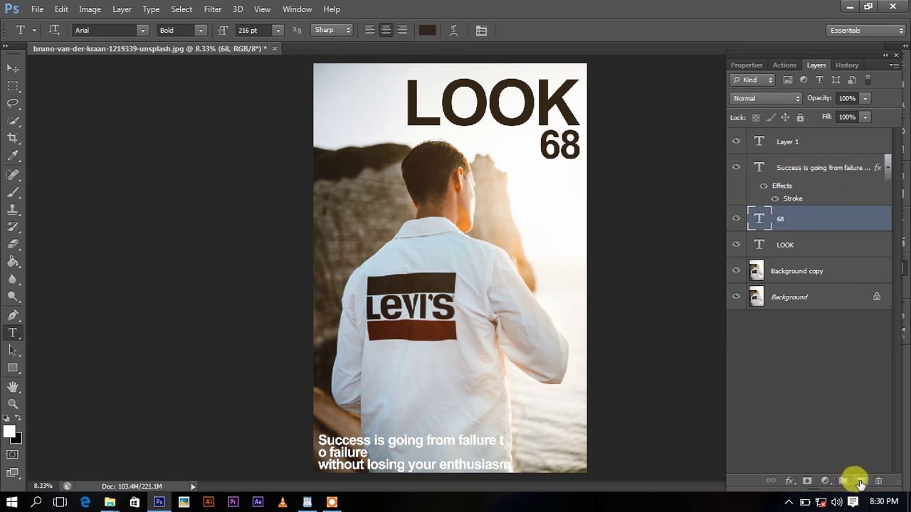
left_click(825, 482)
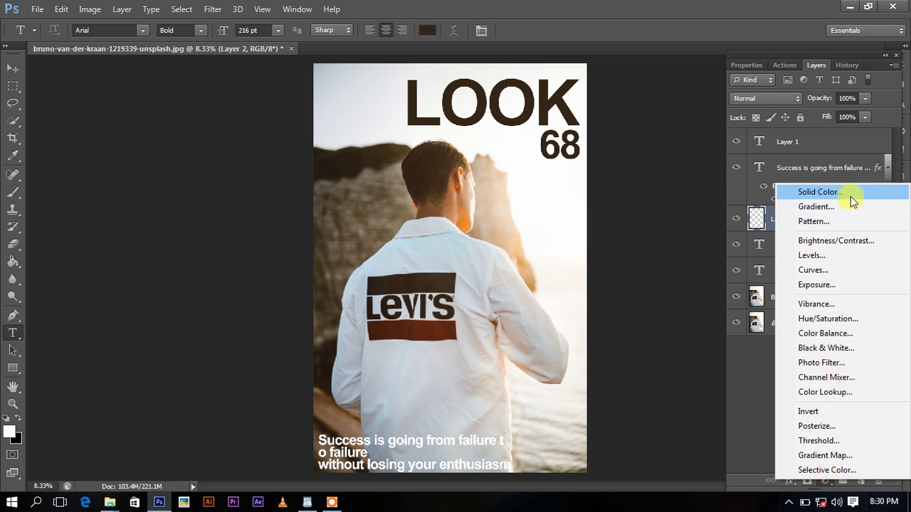
left_click(803, 194)
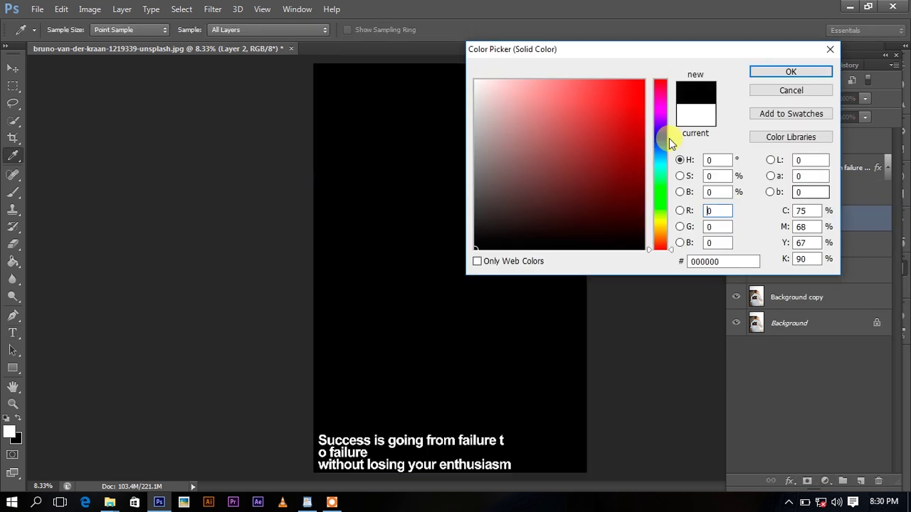
left_click(786, 72)
left_click(13, 68)
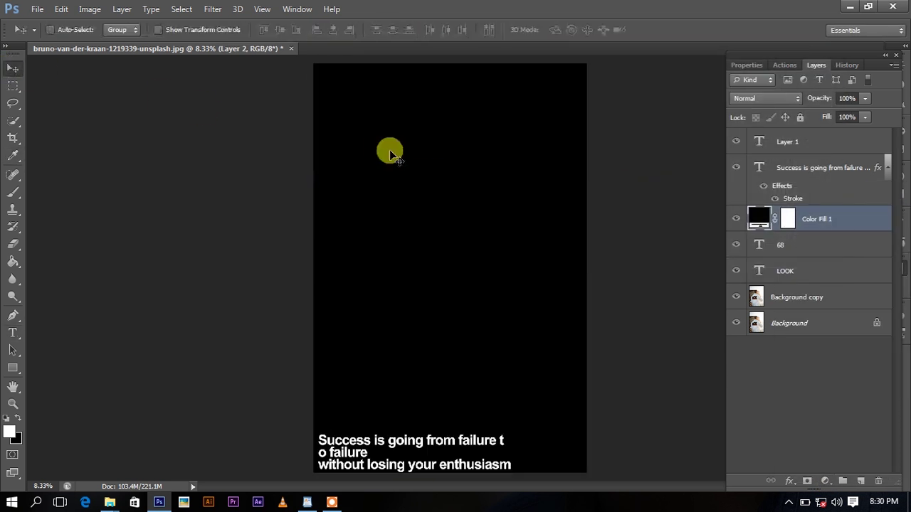
Rasterize the fill, transform it into a bottom band and set opacity to 81%
right_click(850, 228)
left_click(592, 174)
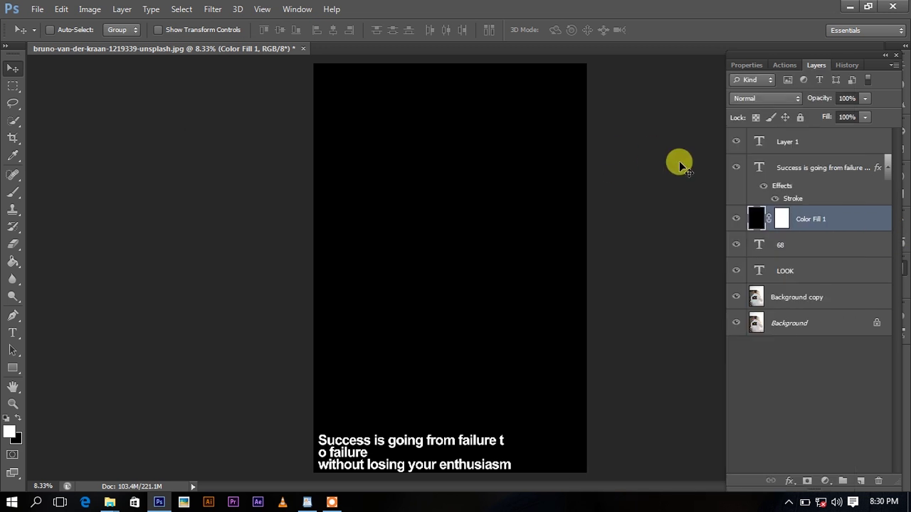
key("ctrl+t")
left_click_drag(448, 63, 420, 428)
left_click(669, 30)
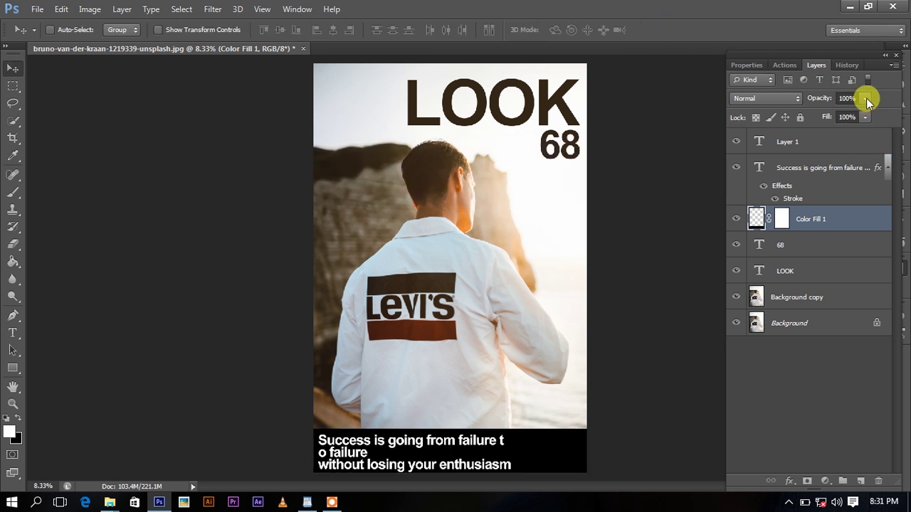
left_click_drag(838, 116, 852, 120)
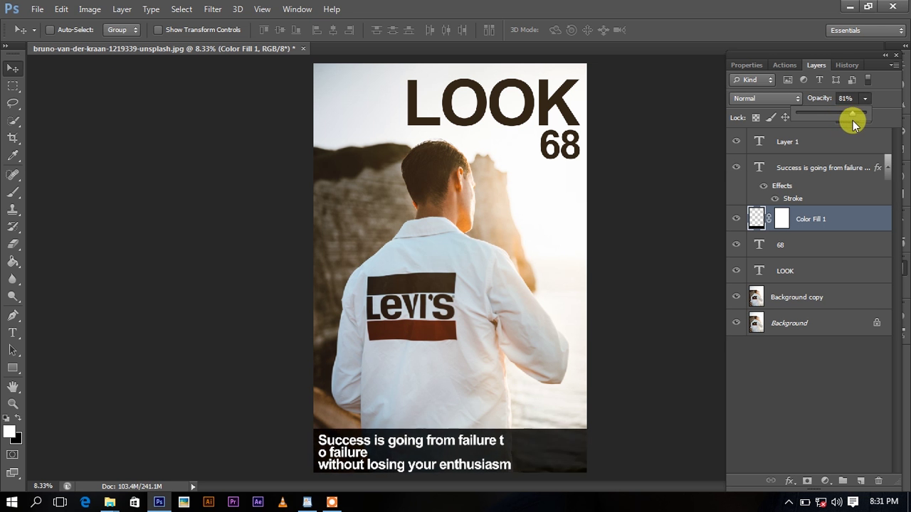
Paste 'The journey of a thousand miles begins with one step' from WordPad onto the cover
left_click(305, 501)
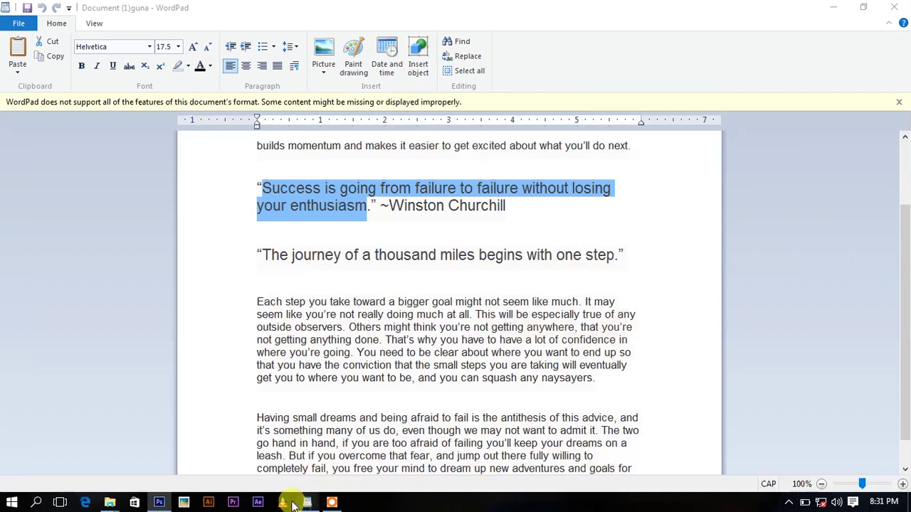
scroll(347, 281, "down", 1)
mouse_move(263, 221)
left_mouse_down()
mouse_move(545, 221)
mouse_move(603, 233)
left_mouse_up()
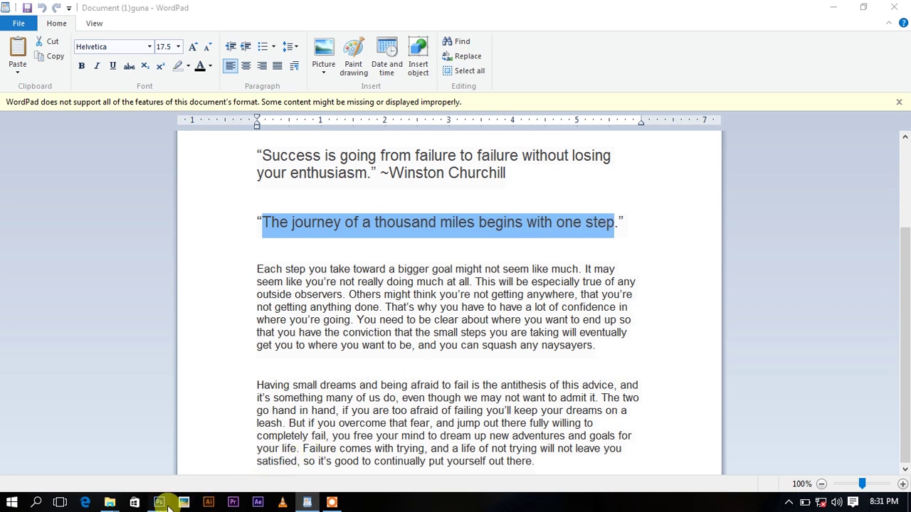
left_click(159, 501)
left_click(13, 332)
left_click(359, 321)
key("ctrl+v")
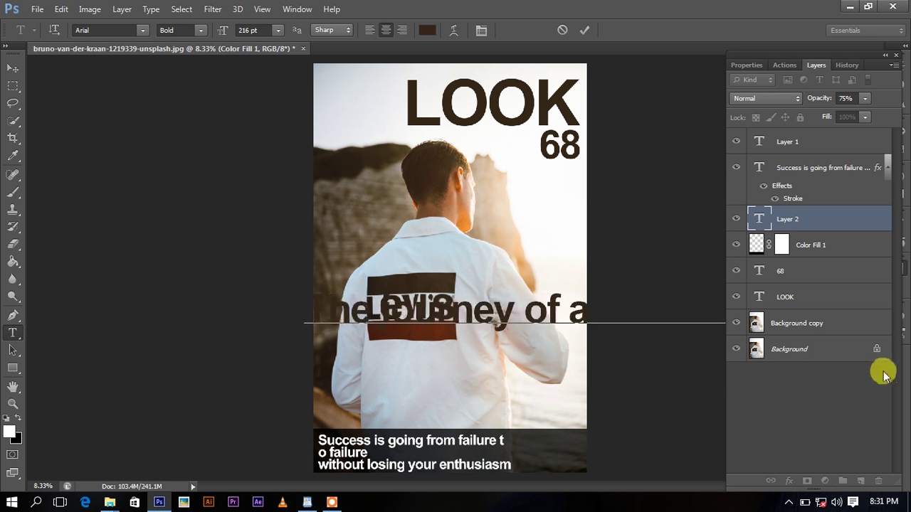
Show the Character panel and shrink the pasted journey quote
left_click(296, 9)
left_click(330, 140)
key("ctrl+a")
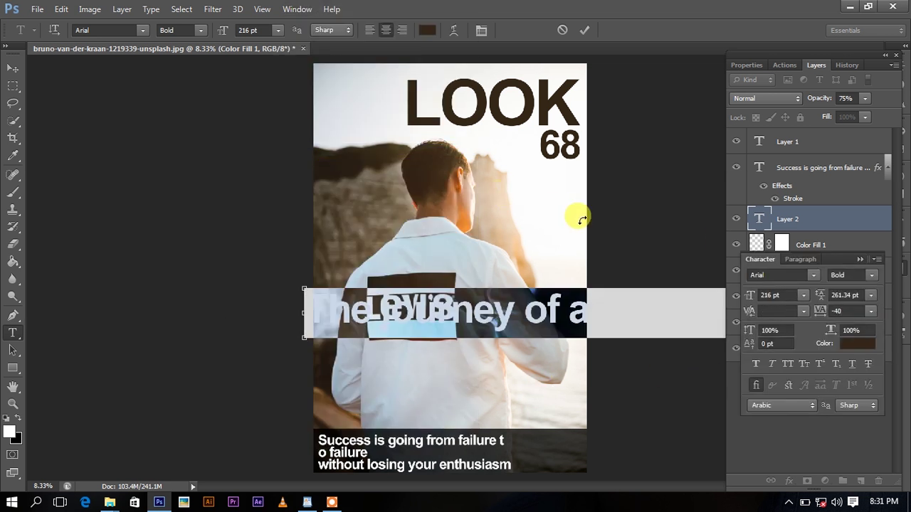
mouse_move(751, 297)
left_mouse_down()
mouse_move(672, 305)
mouse_move(662, 362)
mouse_move(513, 349)
left_mouse_up()
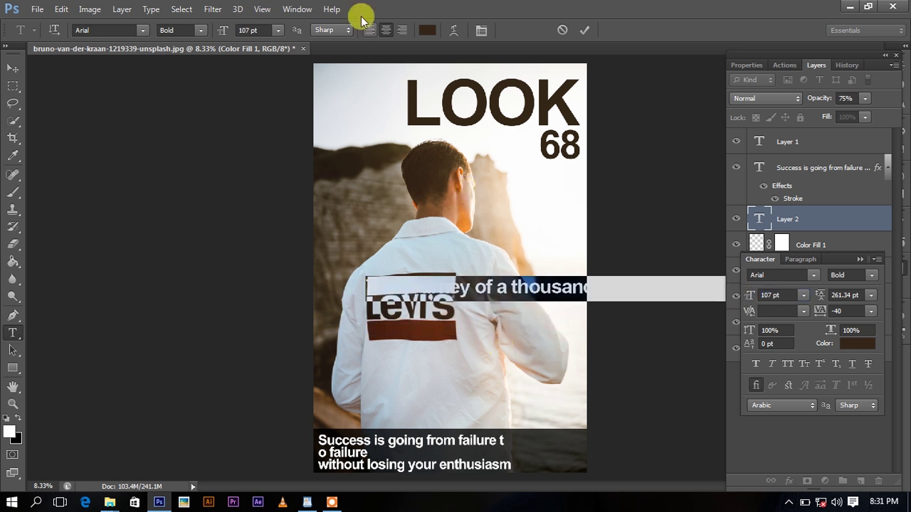
mouse_move(370, 316)
left_mouse_down()
mouse_move(626, 315)
mouse_move(458, 285)
mouse_move(380, 289)
mouse_move(332, 279)
left_mouse_up()
Break the quote after 'thousand', right-align it, and reduce its size and leading
left_click(560, 252)
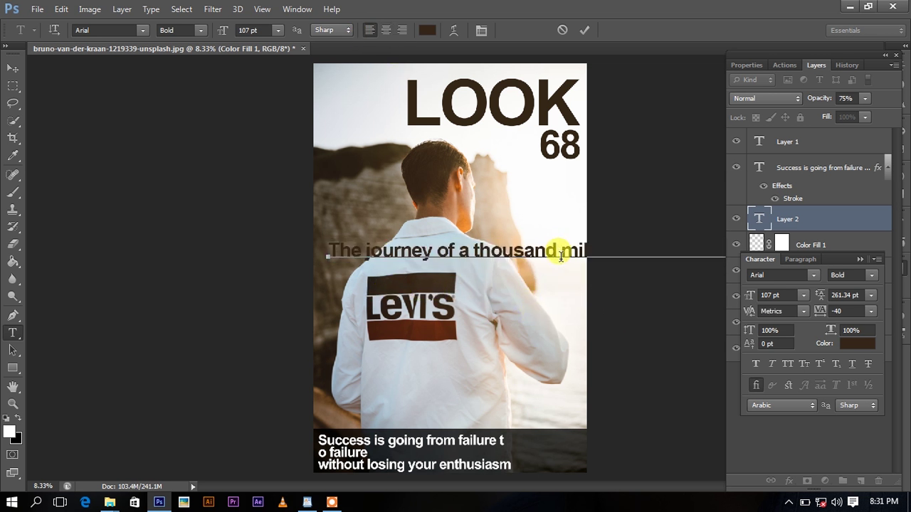
key("Return")
key("ctrl+a")
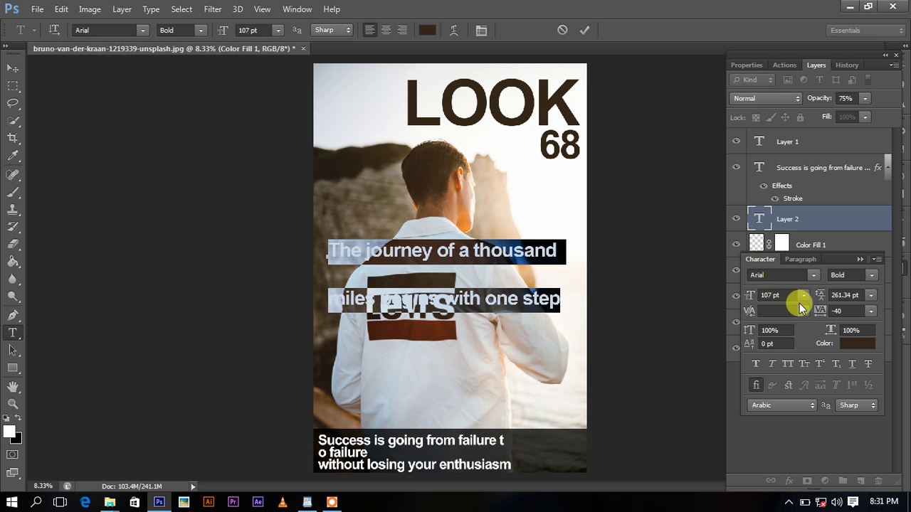
left_click(401, 30)
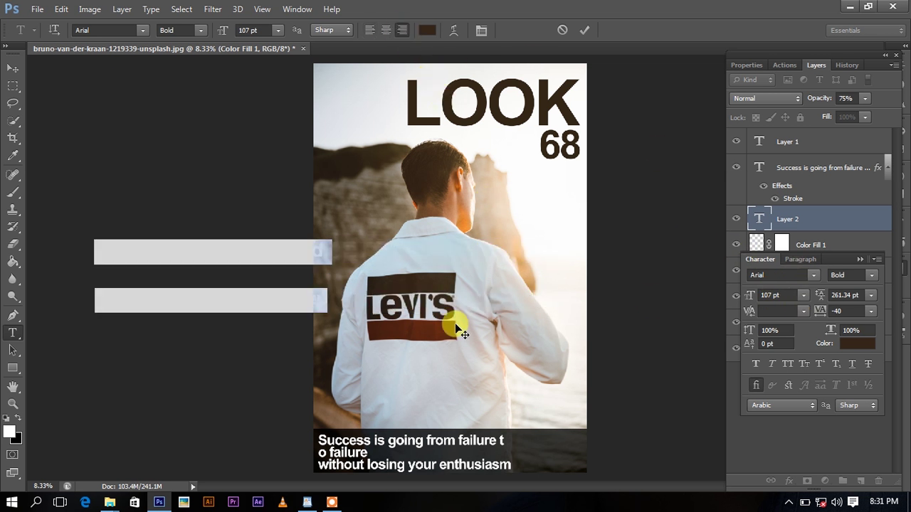
left_click_drag(456, 326, 731, 357)
left_click_drag(822, 295, 711, 318)
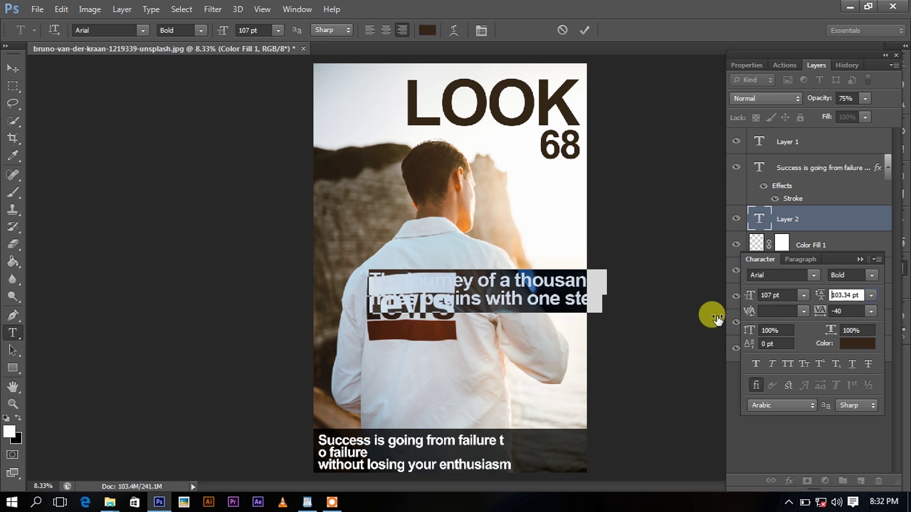
left_click_drag(743, 298, 721, 299)
mouse_move(821, 299)
left_mouse_down()
mouse_move(790, 297)
mouse_move(801, 298)
left_mouse_up()
Set the journey quote to 48 pt just under 68, commit, and return to WordPad
left_click_drag(549, 334, 529, 454)
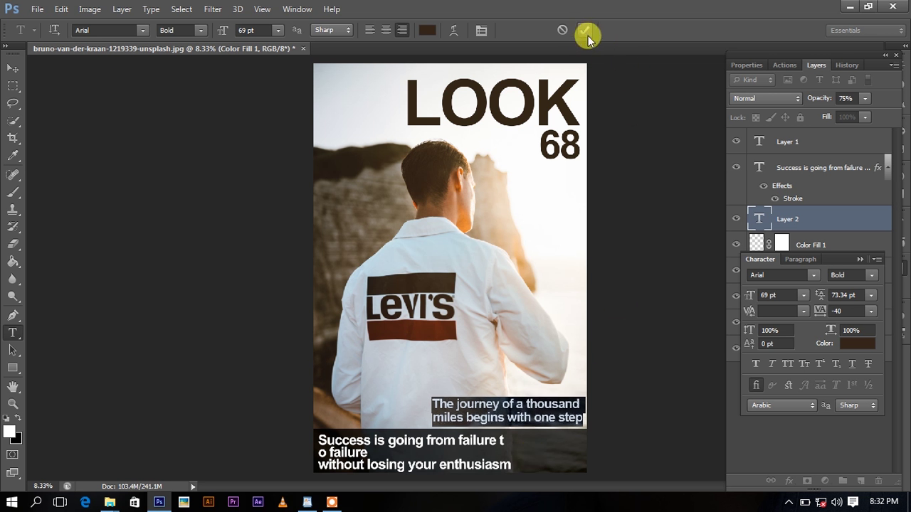
left_click_drag(546, 420, 565, 185)
left_click_drag(749, 294, 728, 291)
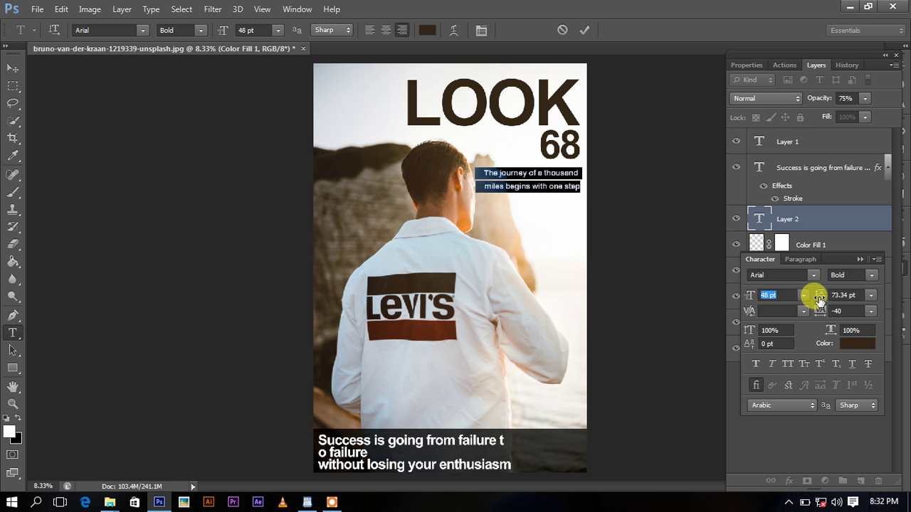
left_click_drag(810, 299, 817, 299)
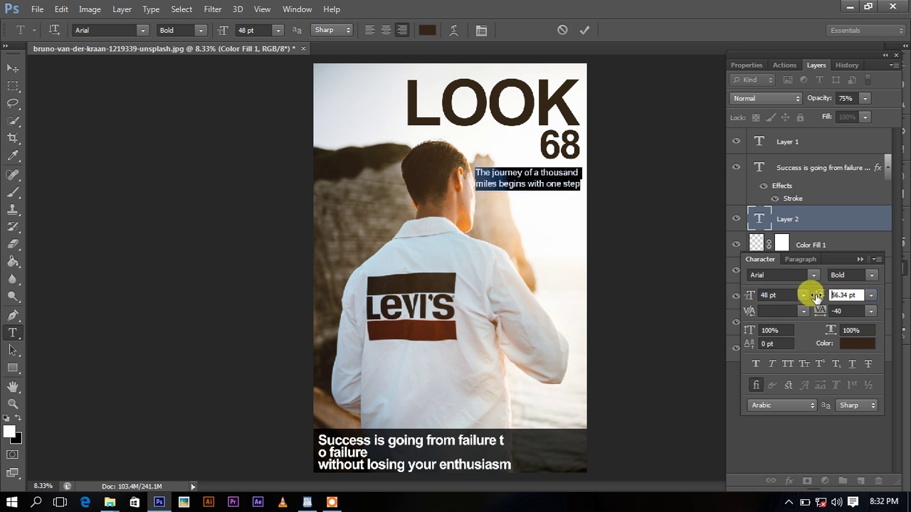
left_click_drag(553, 218, 558, 223)
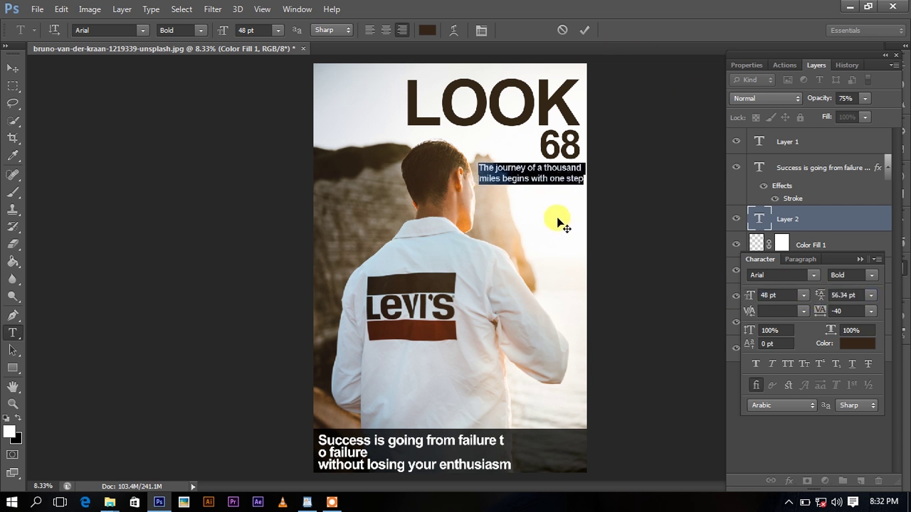
left_click(584, 30)
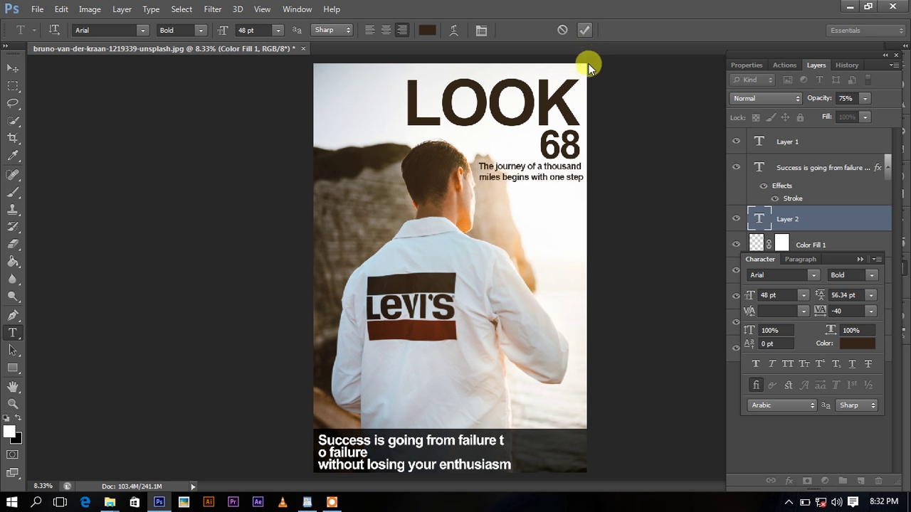
left_click(556, 114)
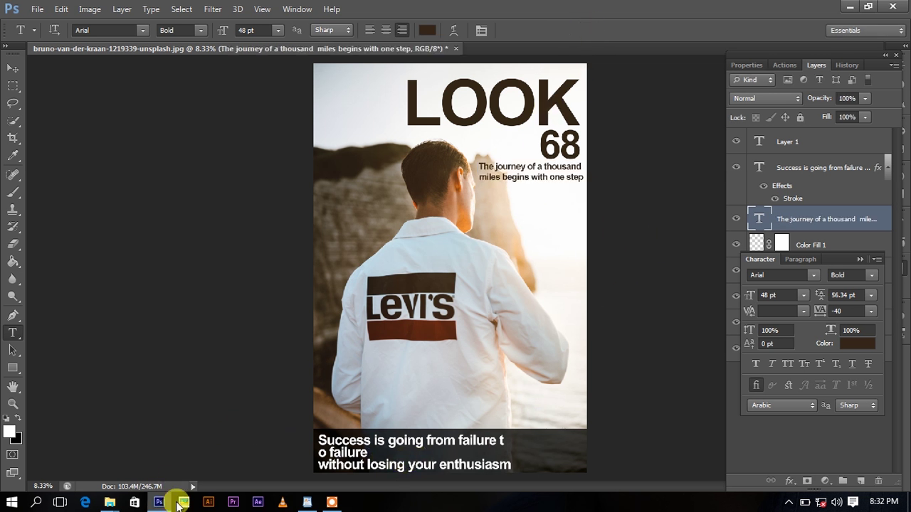
left_click(308, 506)
scroll(312, 319, "up", 3)
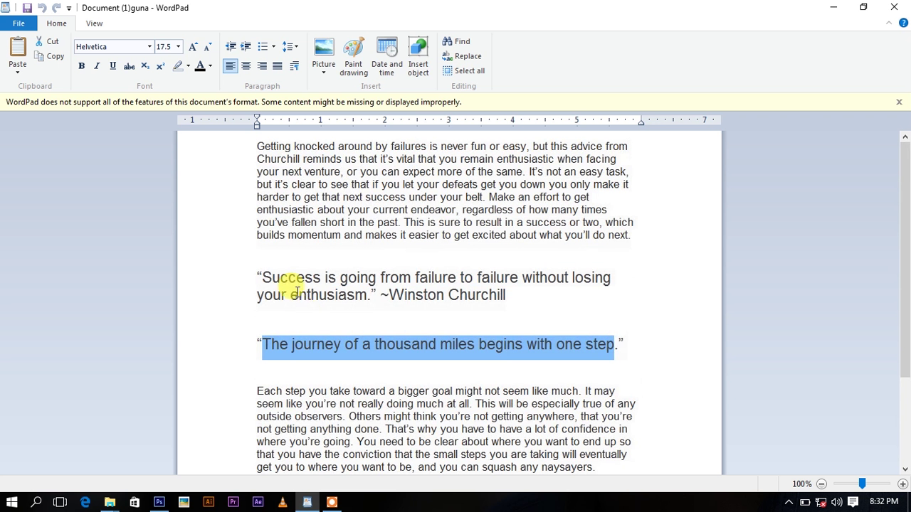
Copy the WordPad sentence from 'Getting' to 'more of the same' and return to Photoshop
mouse_move(257, 148)
left_mouse_down()
mouse_move(348, 171)
mouse_move(520, 172)
left_mouse_up()
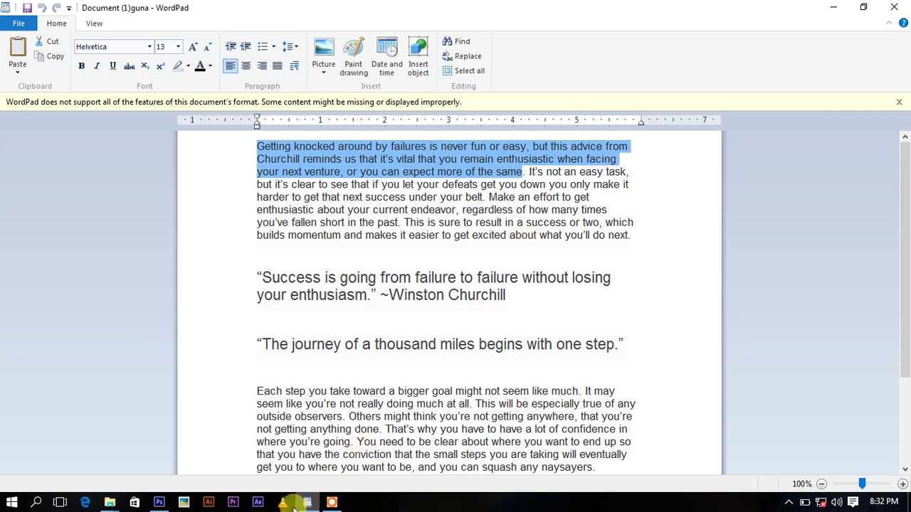
left_click(159, 502)
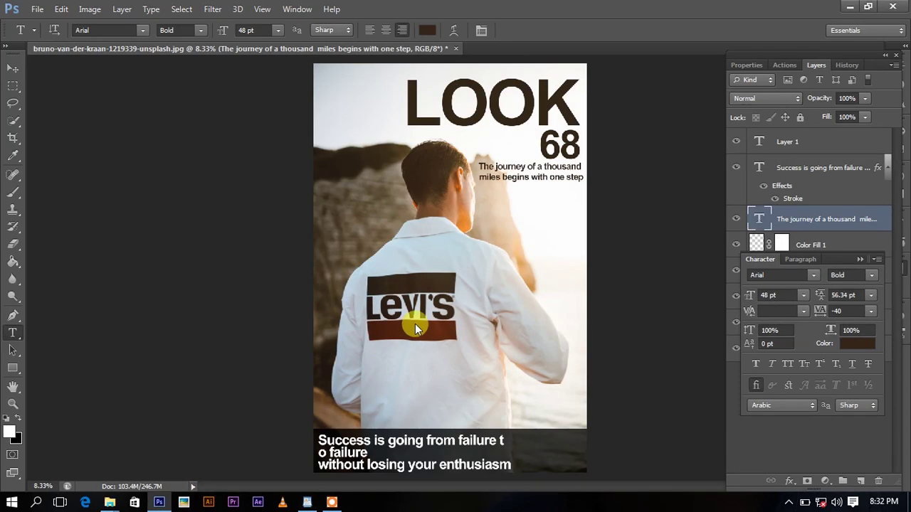
Paste the sentence as text, break it into four lines, and place it above the caption
left_click(444, 256)
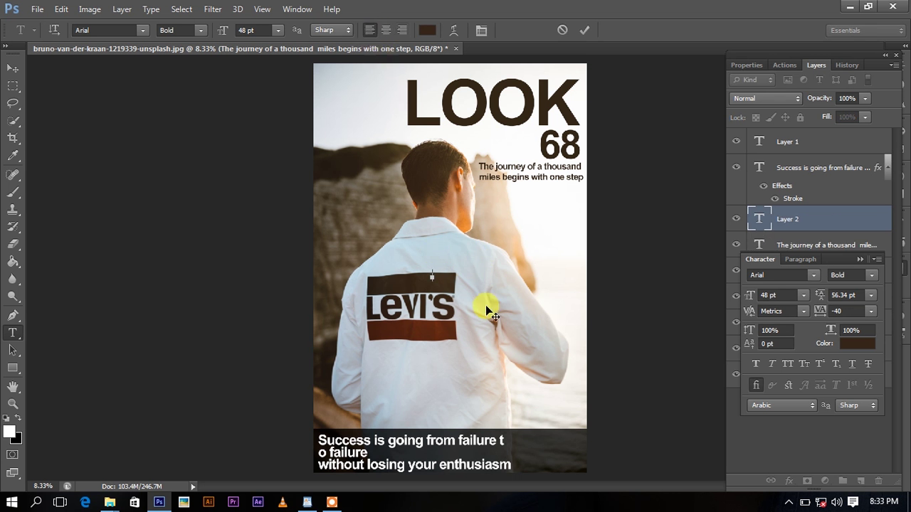
key("ctrl+v")
left_click_drag(546, 287, 491, 294)
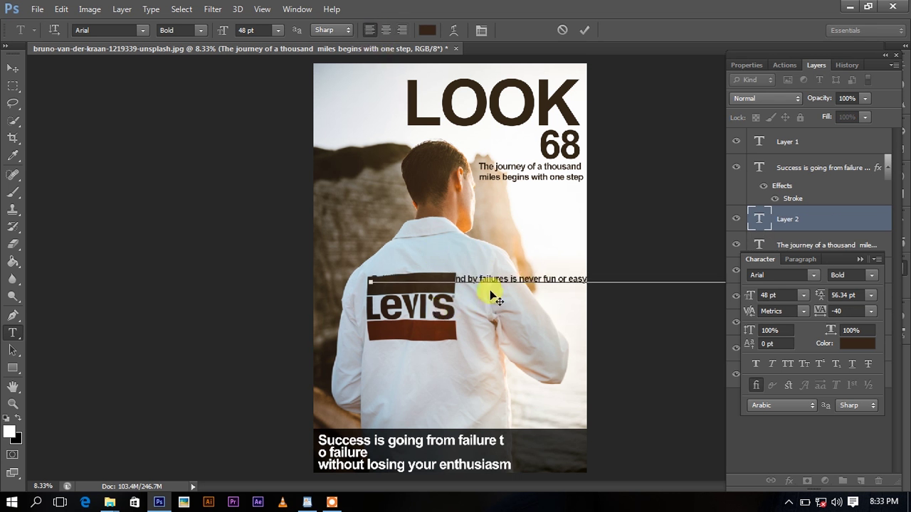
key("Return")
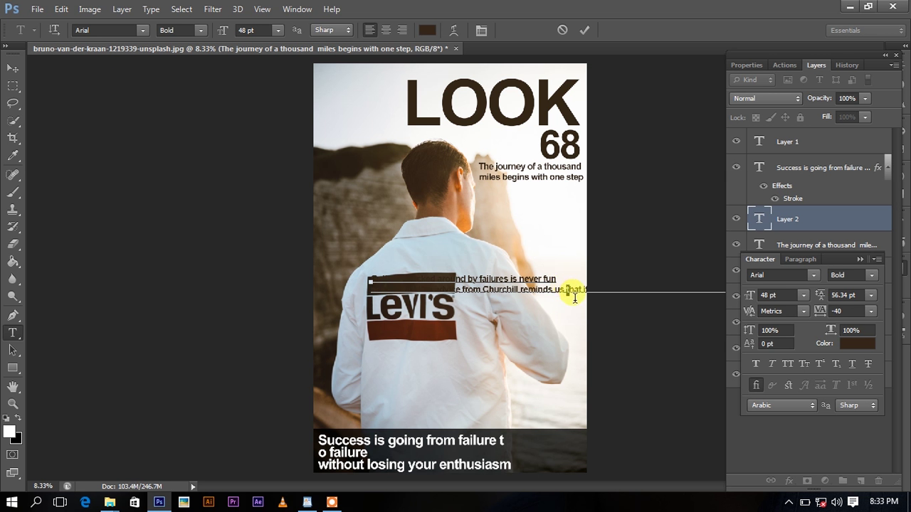
left_click(565, 290)
key("Return")
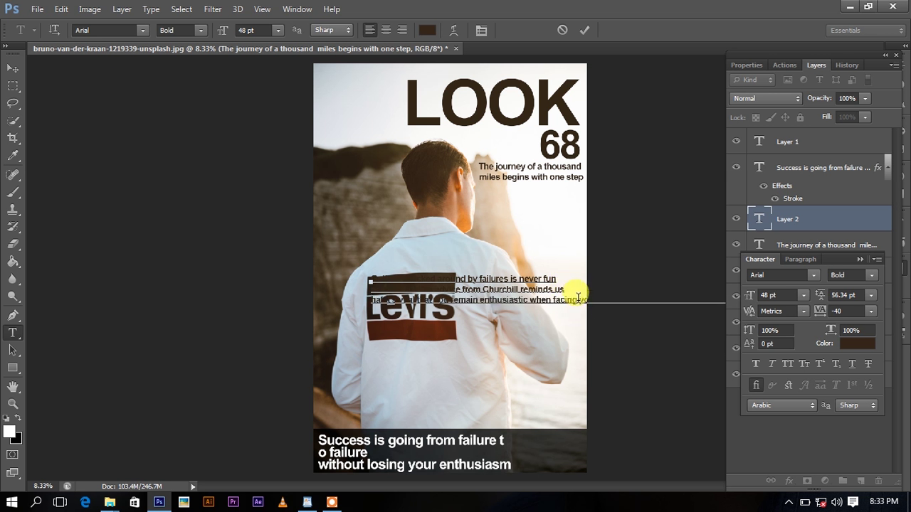
left_click(578, 300)
key("Return")
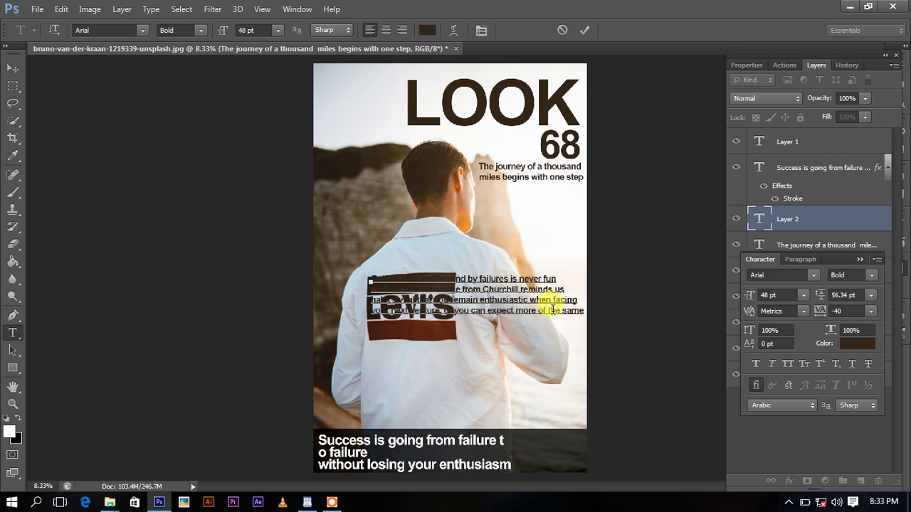
left_click_drag(461, 364, 406, 476)
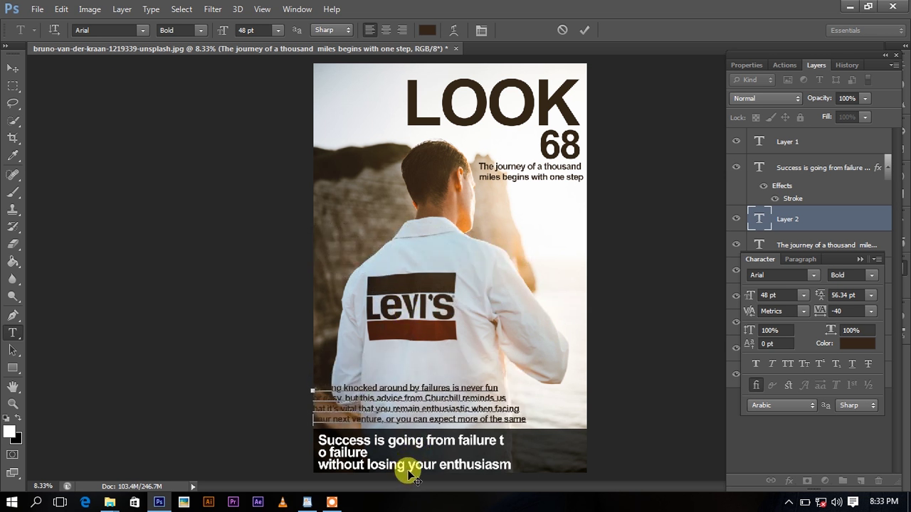
Make the paragraph all caps at 41 pt with 49.34 pt leading
key("ctrl+a")
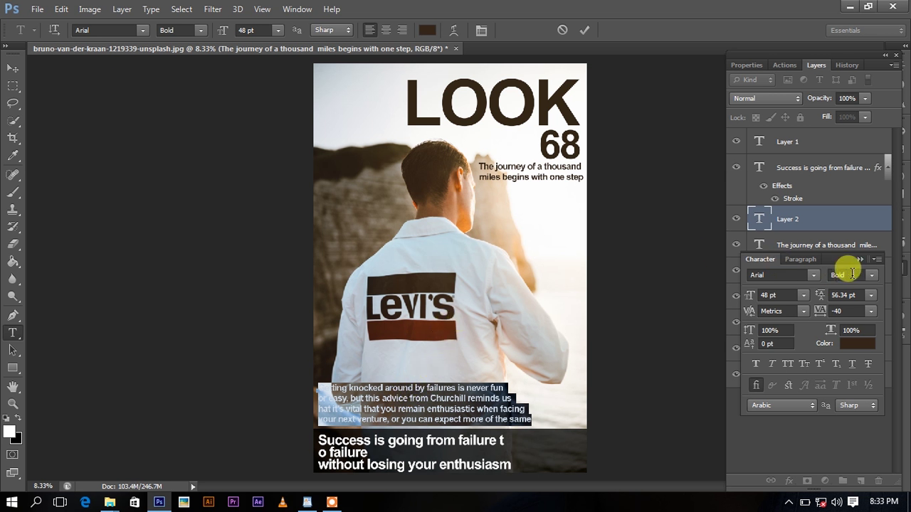
left_click(787, 364)
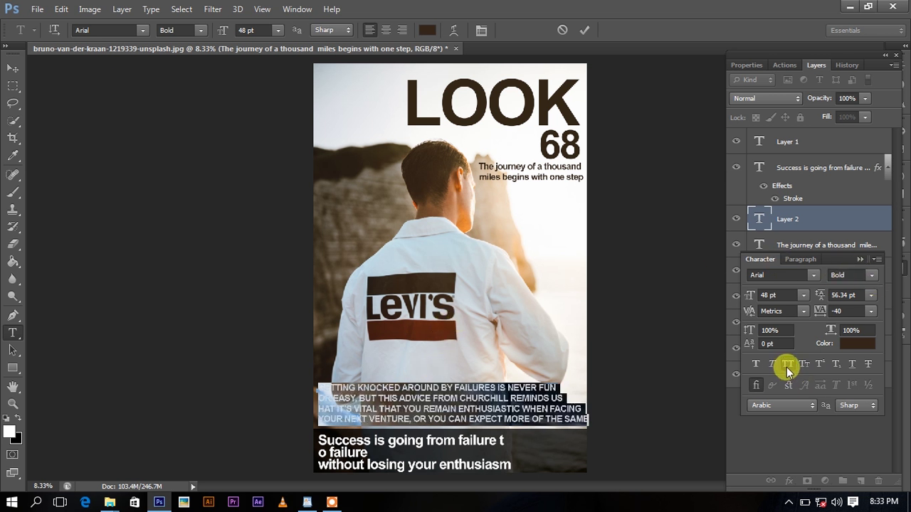
left_click_drag(751, 294, 744, 295)
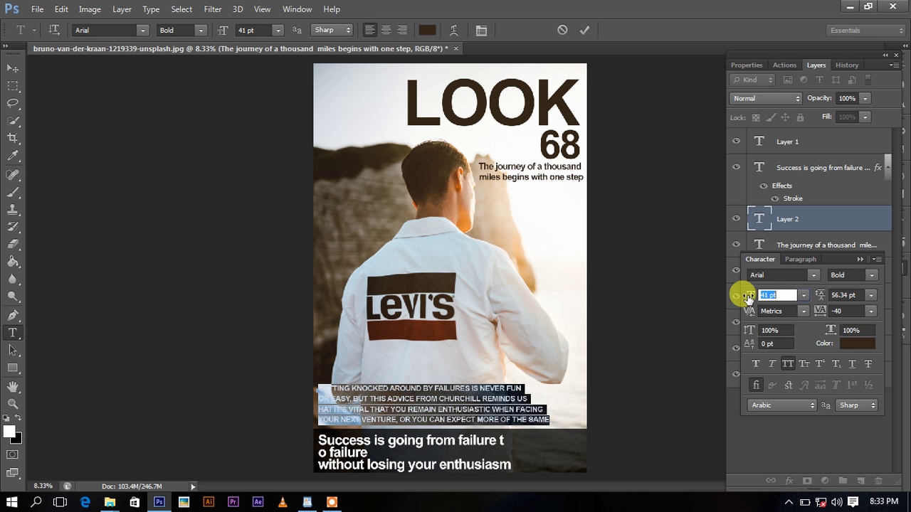
left_click_drag(815, 295, 814, 297)
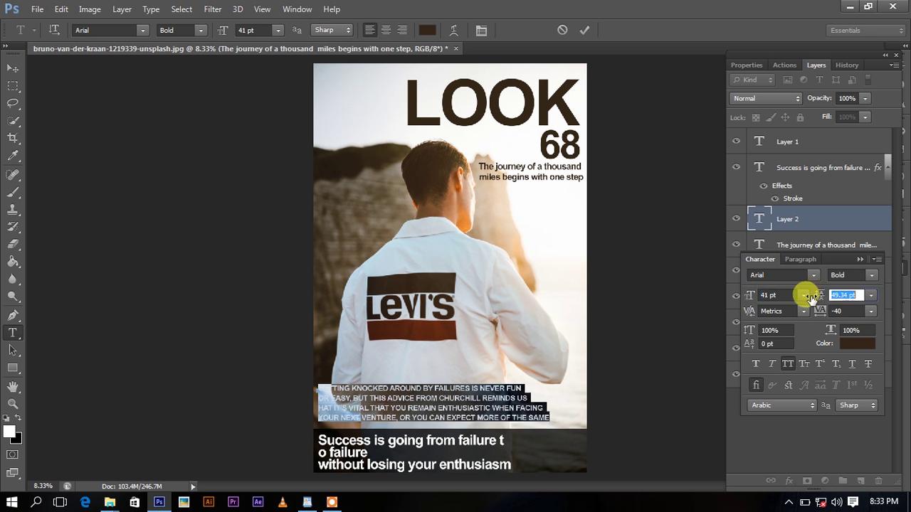
left_click_drag(426, 444, 424, 450)
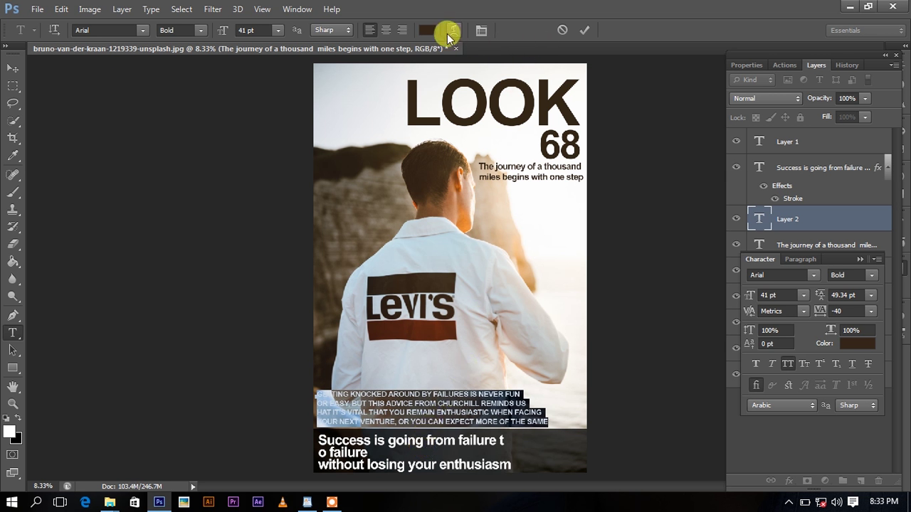
Set the paragraph text colour to black (000000) and commit it
left_click(427, 30)
mouse_move(519, 209)
left_mouse_down()
mouse_move(455, 276)
mouse_move(520, 153)
left_mouse_up()
left_click_drag(511, 104, 469, 76)
mouse_move(512, 123)
left_mouse_down()
mouse_move(493, 220)
mouse_move(458, 244)
left_mouse_up()
left_click(772, 73)
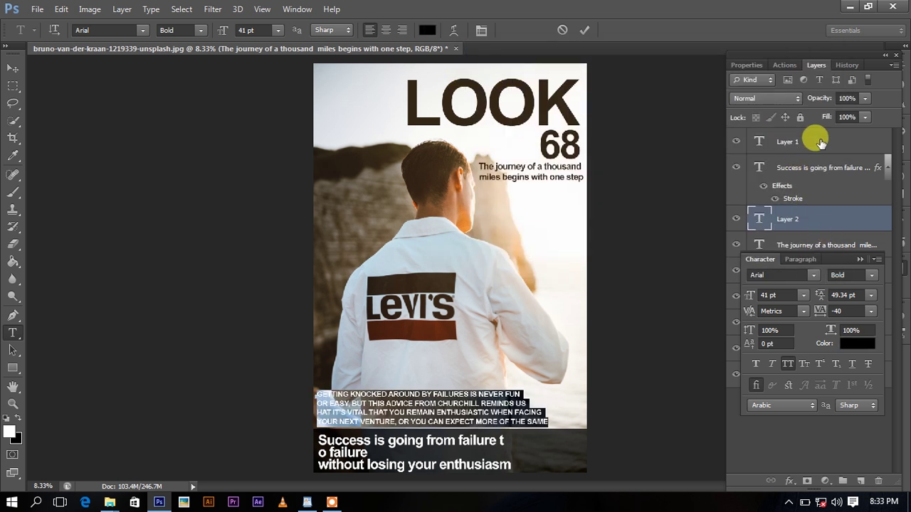
left_click(586, 32)
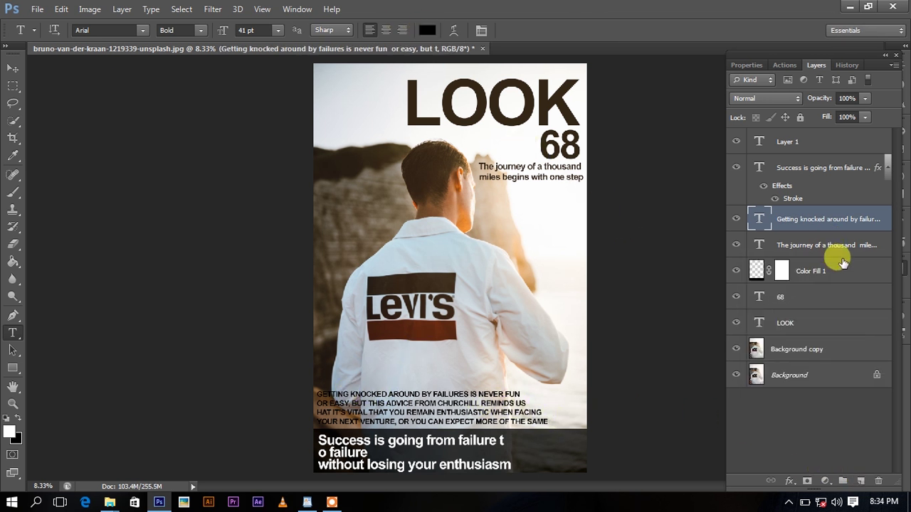
On a new Layer 2, fill a rectangle behind the body text with white, then deselect
left_click(847, 246)
left_click(860, 481)
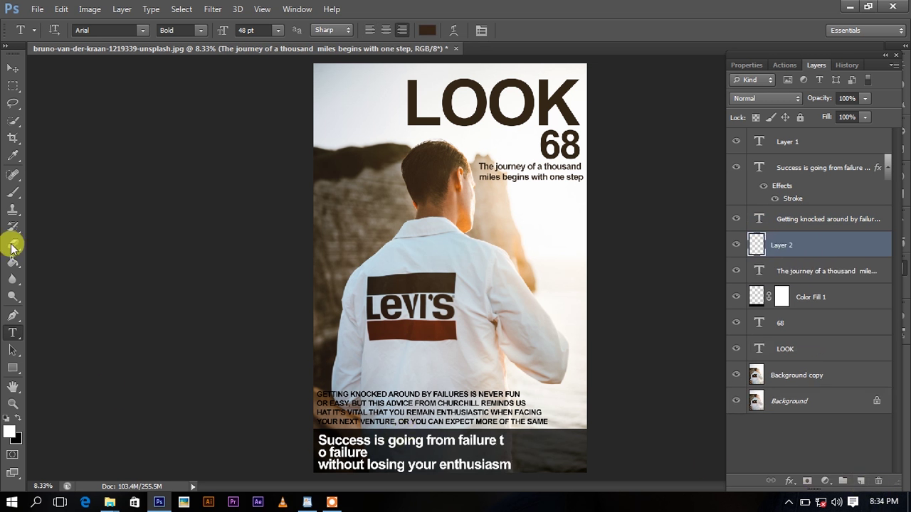
left_click(13, 85)
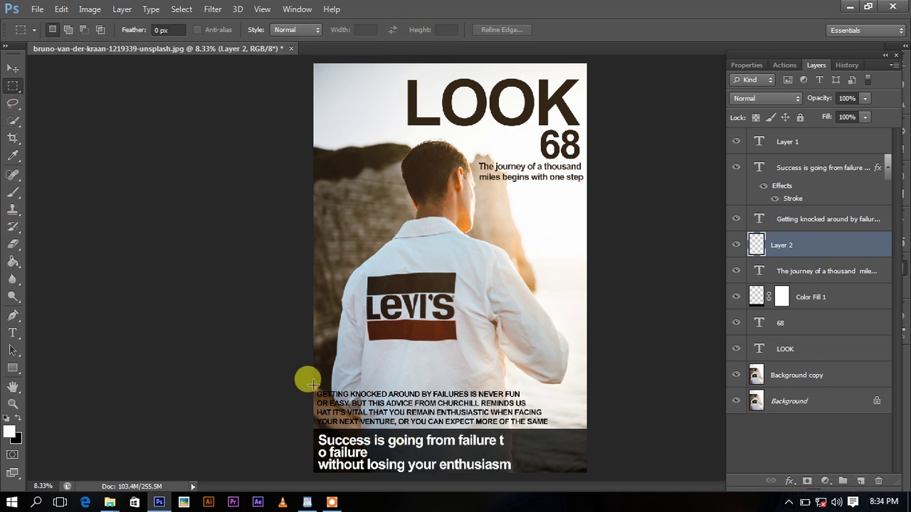
mouse_move(313, 385)
left_mouse_down()
mouse_move(561, 427)
mouse_move(550, 427)
left_mouse_up()
left_click(13, 262)
left_click(438, 411)
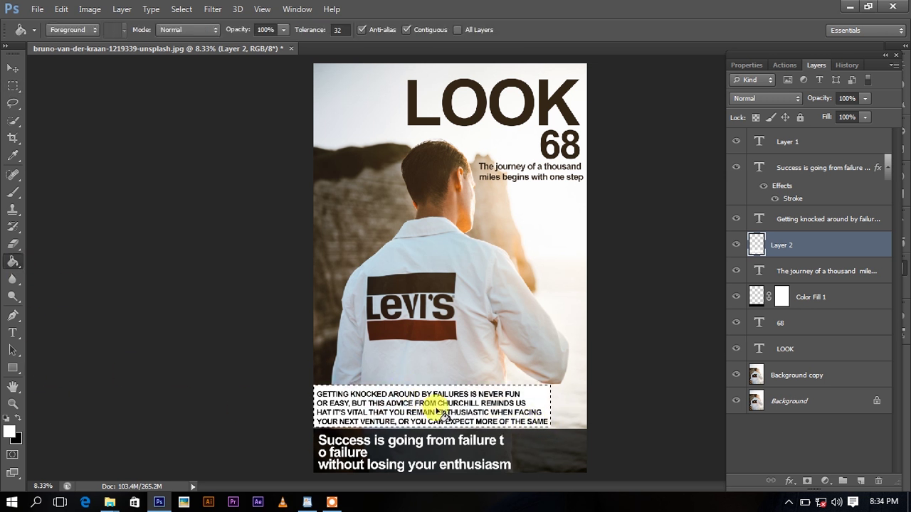
key("m")
right_click(435, 370)
left_click(474, 111)
left_click(577, 375)
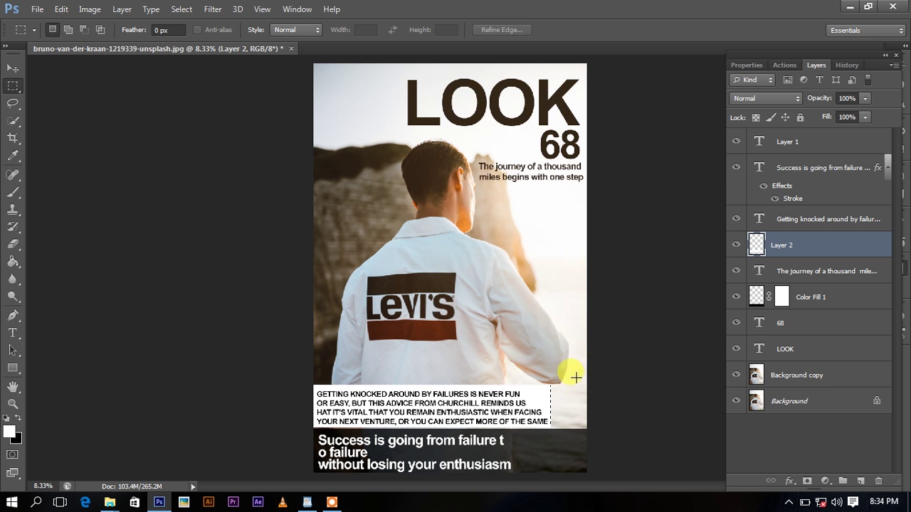
Fade the white Layer 2 box to 23% opacity, keeping the body text at 100%
scroll(450, 431, "up", 1)
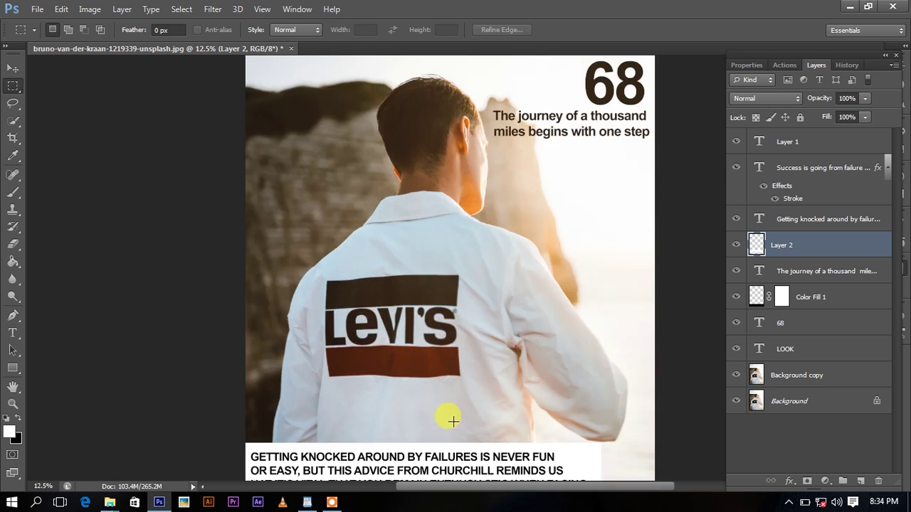
scroll(472, 349, "up", 1)
scroll(472, 349, "up", 1)
left_click(831, 221)
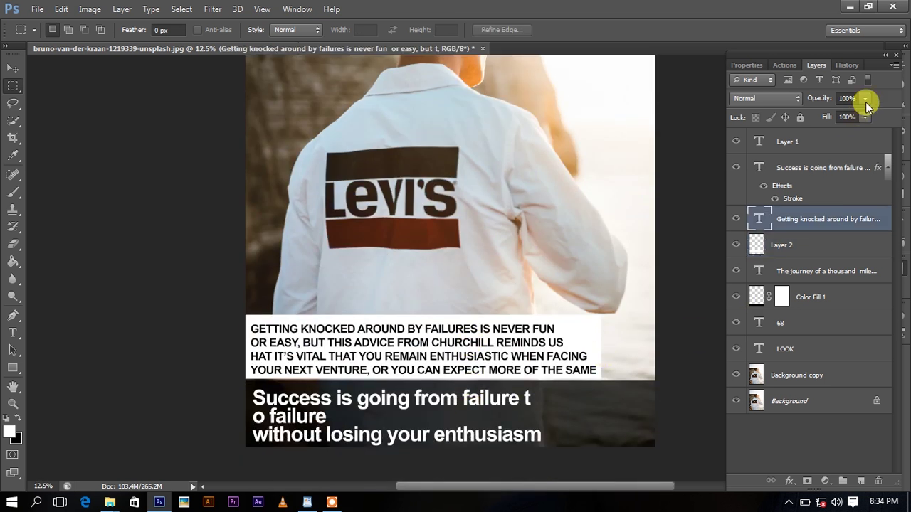
left_click_drag(852, 113, 854, 118)
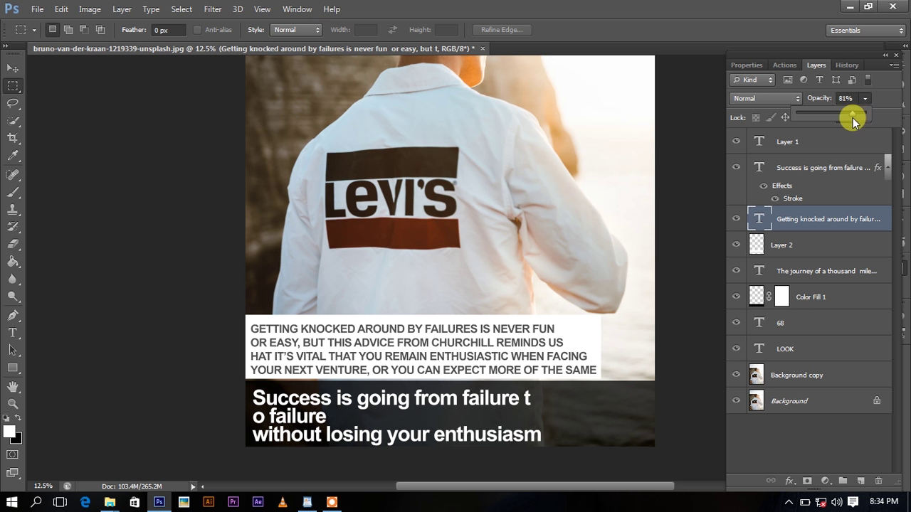
left_click(828, 240)
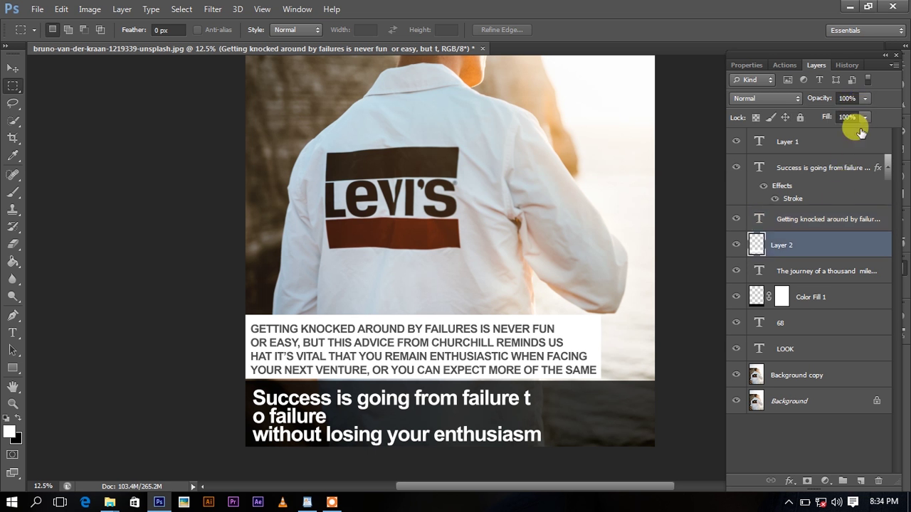
left_click(864, 100)
left_click_drag(860, 106, 812, 119)
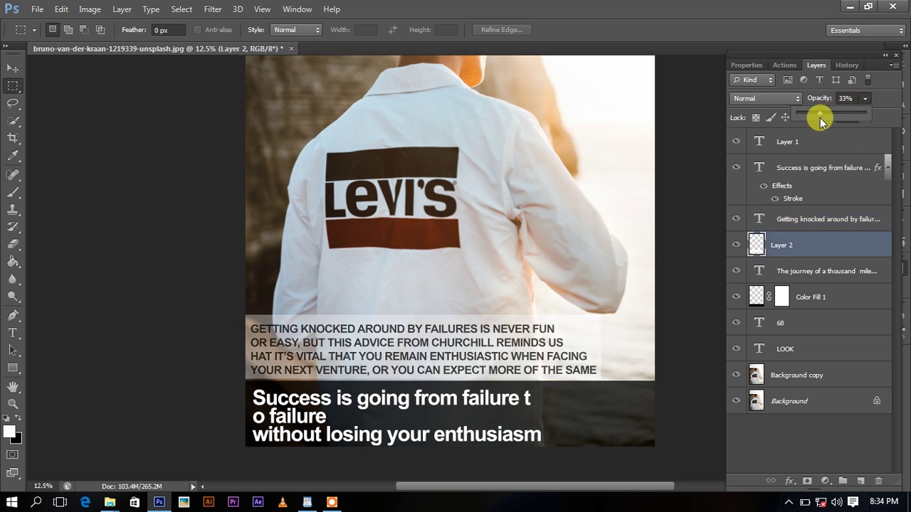
left_click(815, 214)
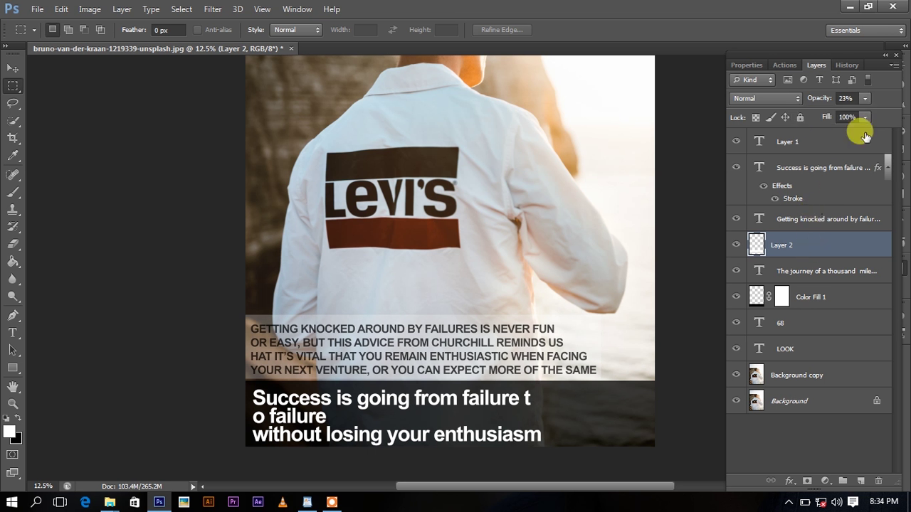
left_click_drag(874, 118, 888, 118)
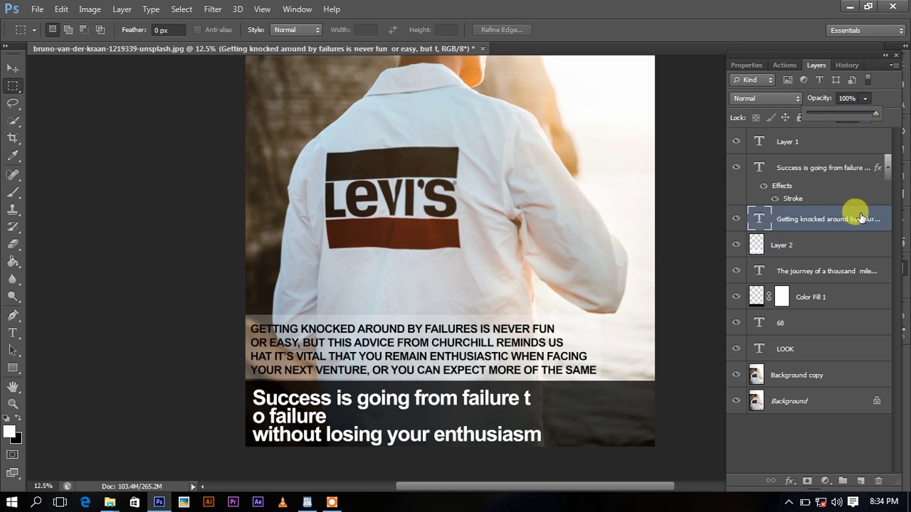
key("ctrl+minus")
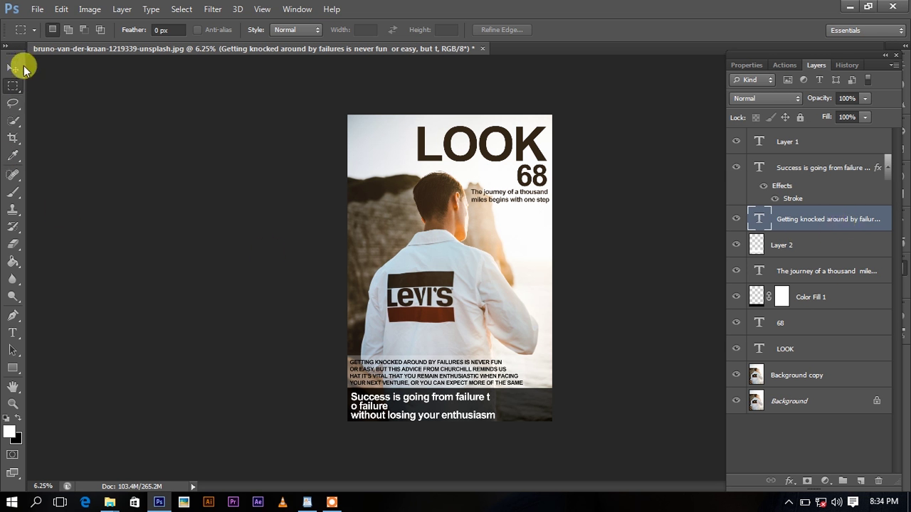
Add 2019 text at about 294 pt, positioned lower left just above the body text
left_click(14, 68)
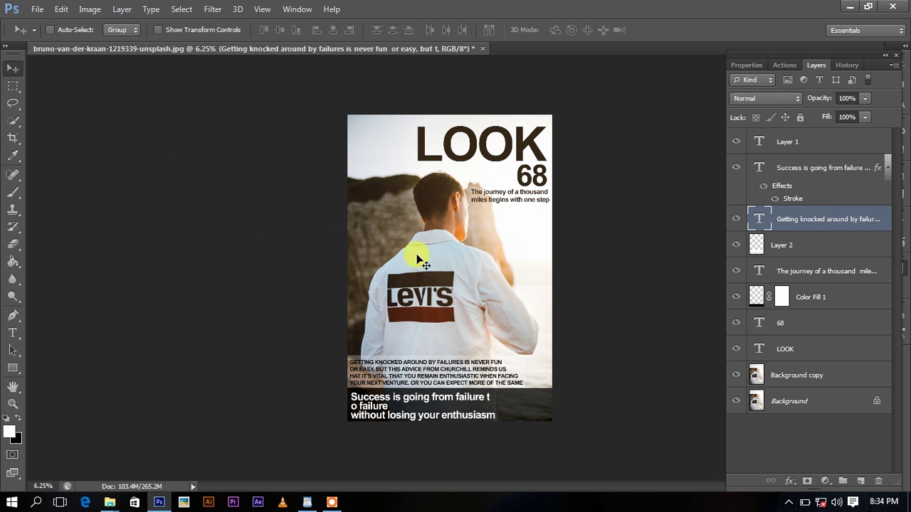
left_click(13, 332)
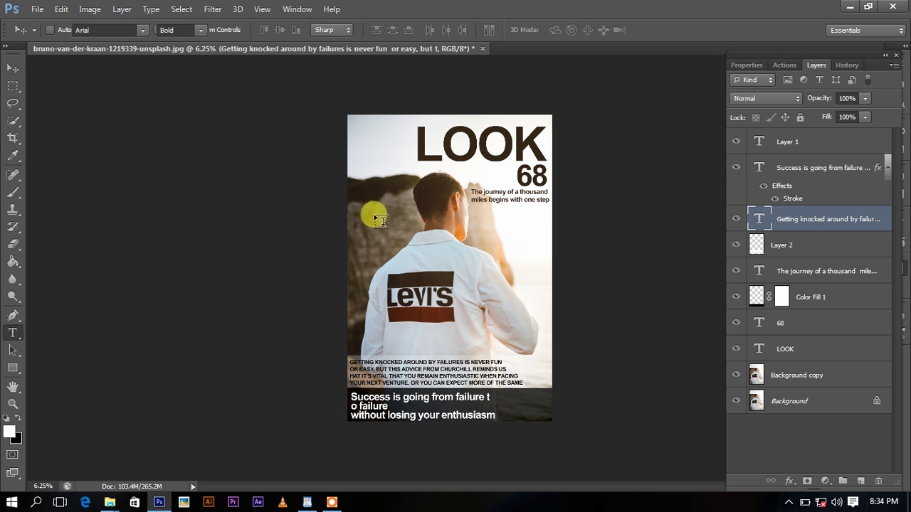
left_click(361, 222)
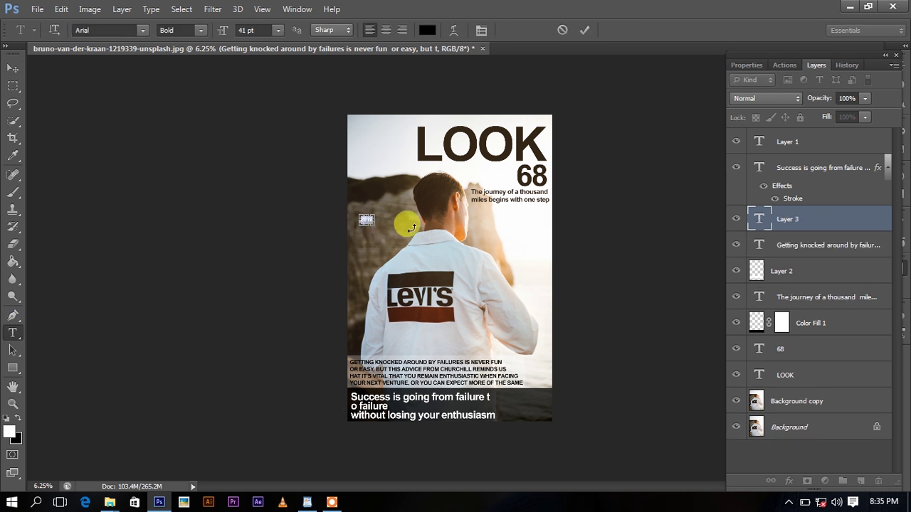
left_click(297, 9)
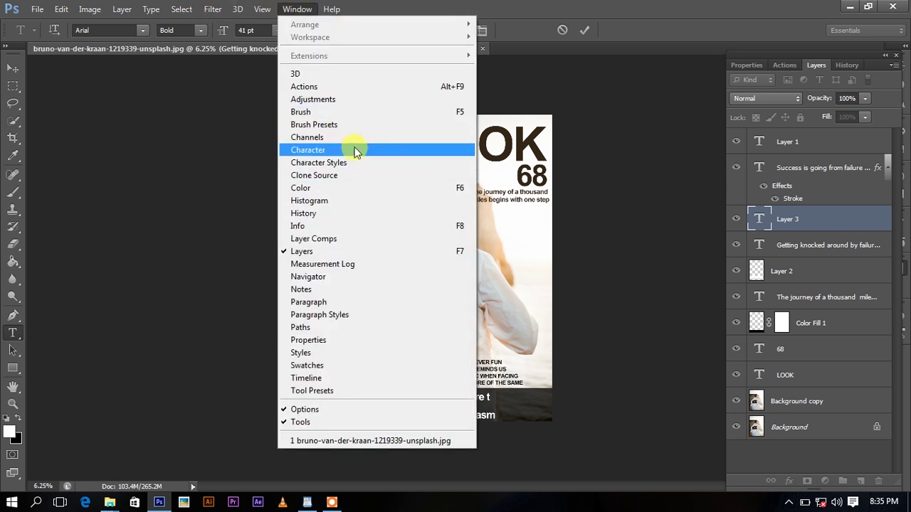
left_click(357, 156)
mouse_move(749, 297)
left_mouse_down()
mouse_move(841, 288)
mouse_move(401, 270)
left_mouse_up()
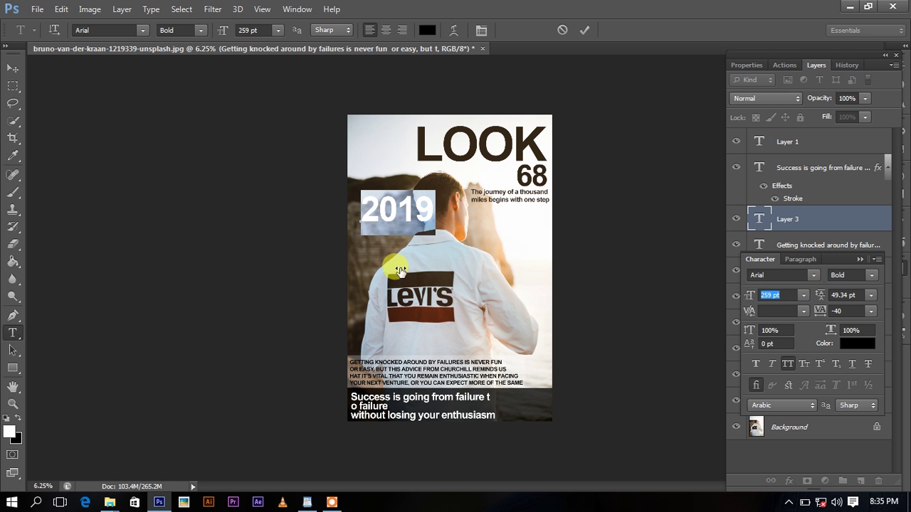
left_click_drag(750, 296, 779, 287)
left_click_drag(430, 284, 535, 303)
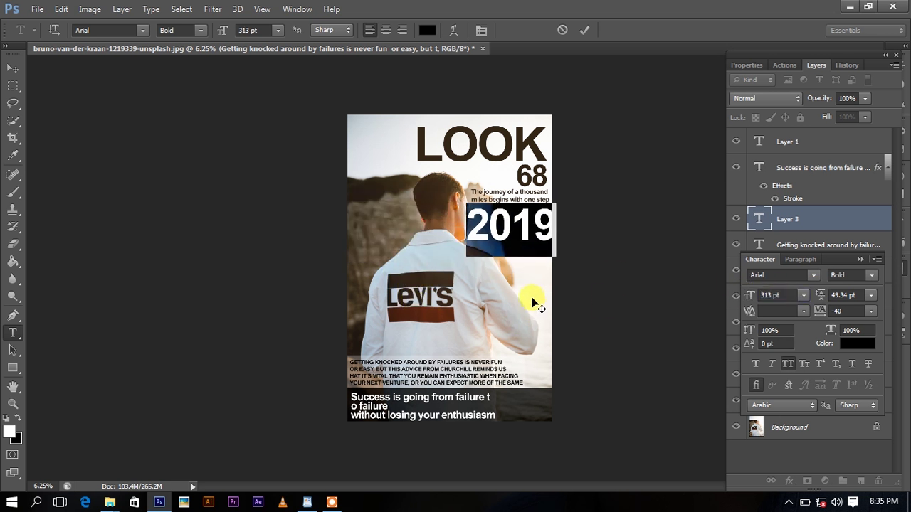
mouse_move(536, 302)
left_mouse_down()
mouse_move(413, 307)
mouse_move(412, 416)
left_mouse_up()
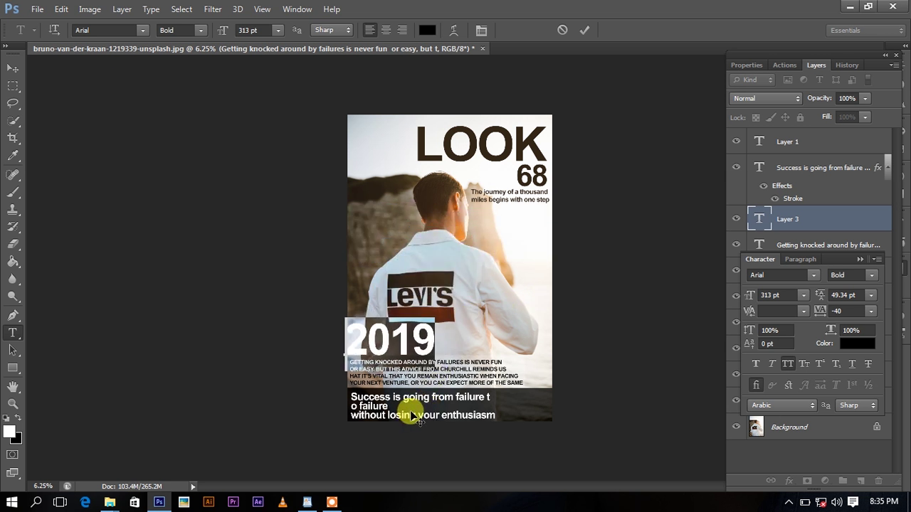
left_click_drag(752, 295, 733, 301)
left_click_drag(412, 392, 411, 389)
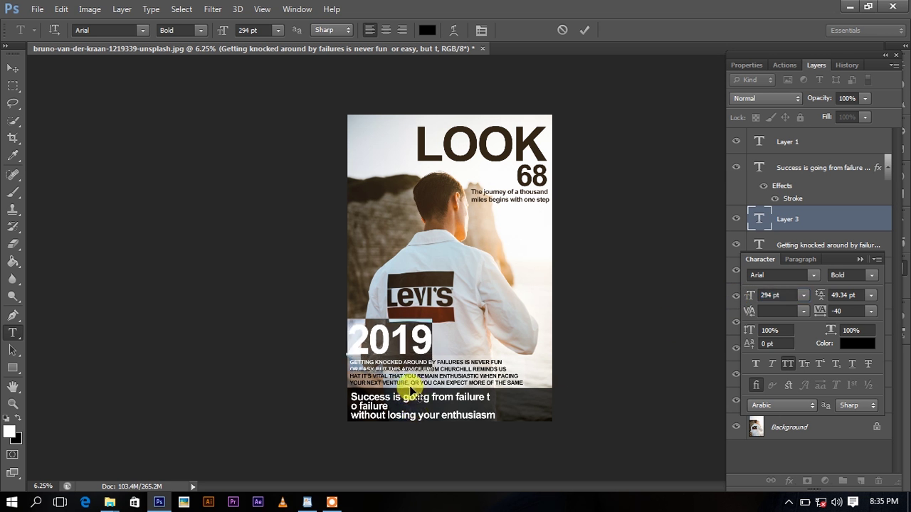
Colour the 2019 text dark red (#8a1f1f)
left_click(426, 30)
left_click(505, 196)
left_click(488, 154)
left_click(493, 240)
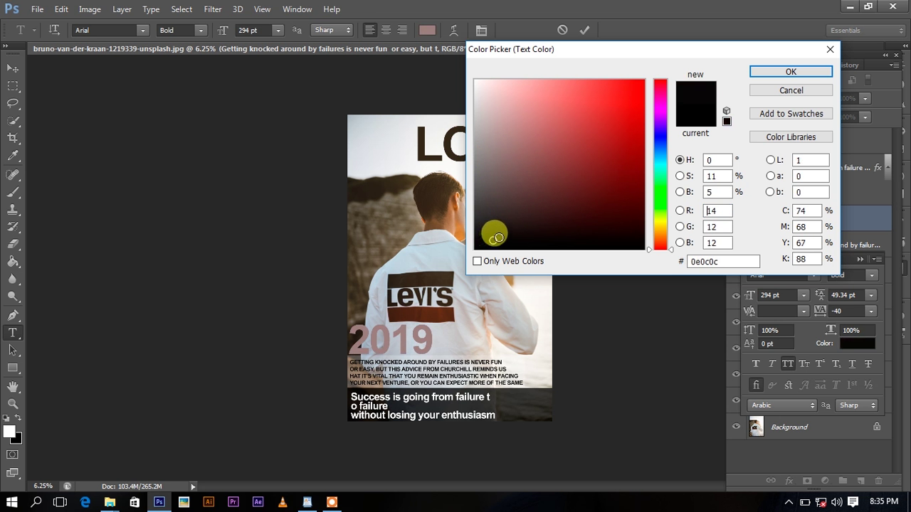
left_click_drag(524, 206, 484, 188)
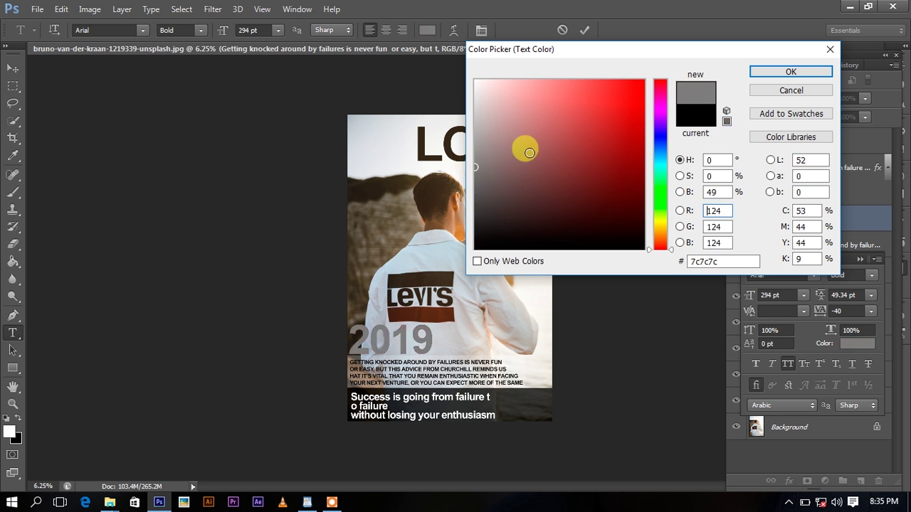
left_click_drag(489, 187, 606, 157)
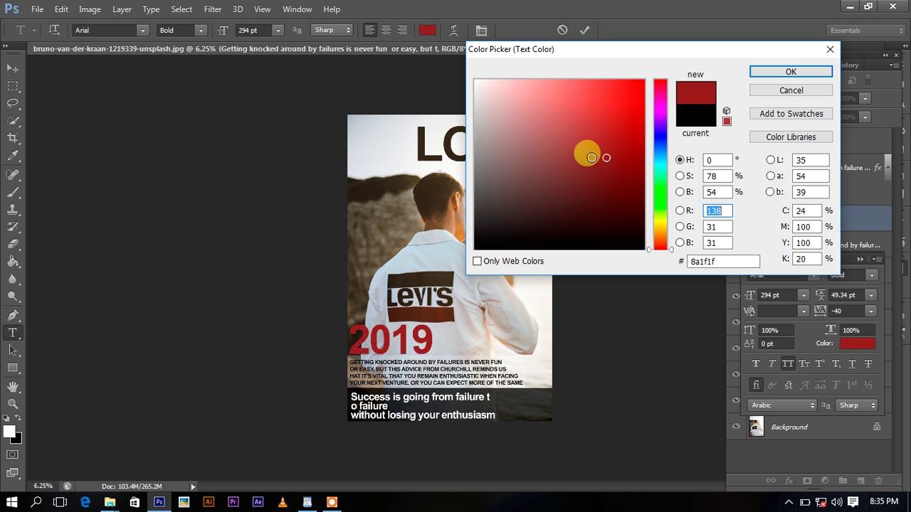
left_click(782, 72)
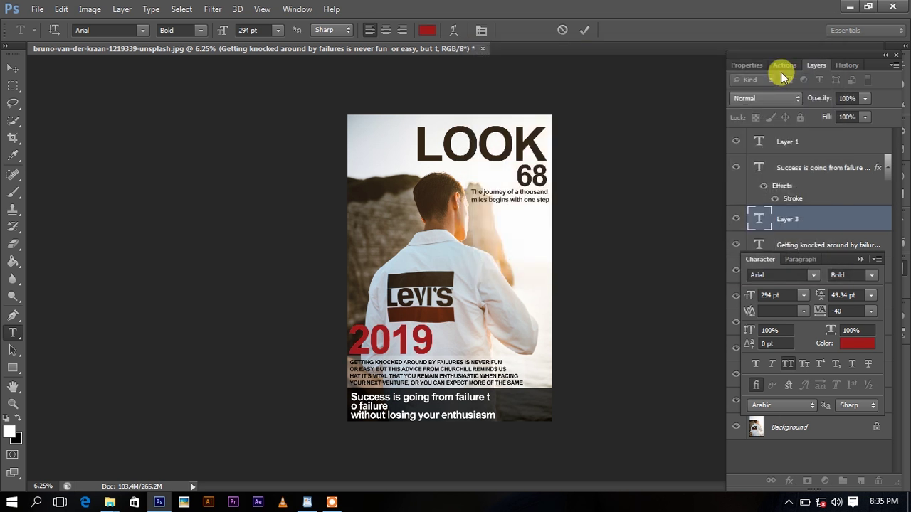
Tighten the 2019 letter spacing to -80 tracking
left_click(586, 29)
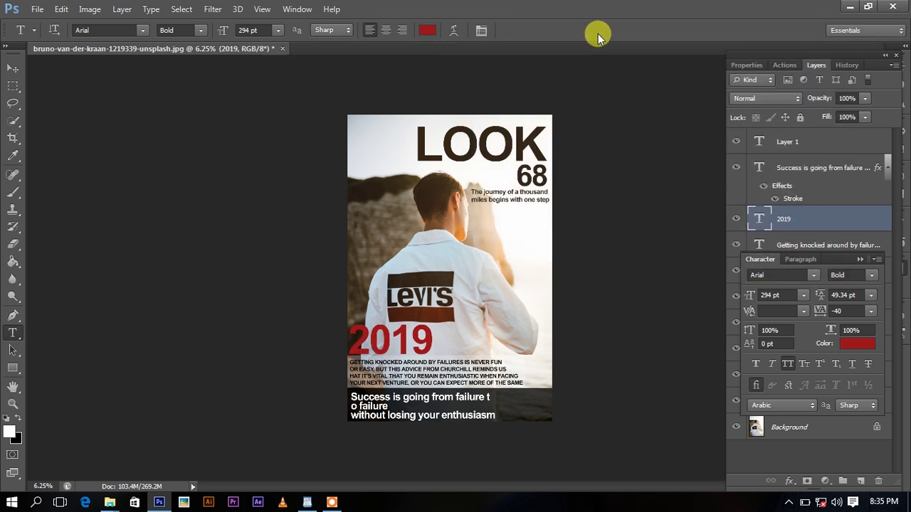
double_click(368, 345)
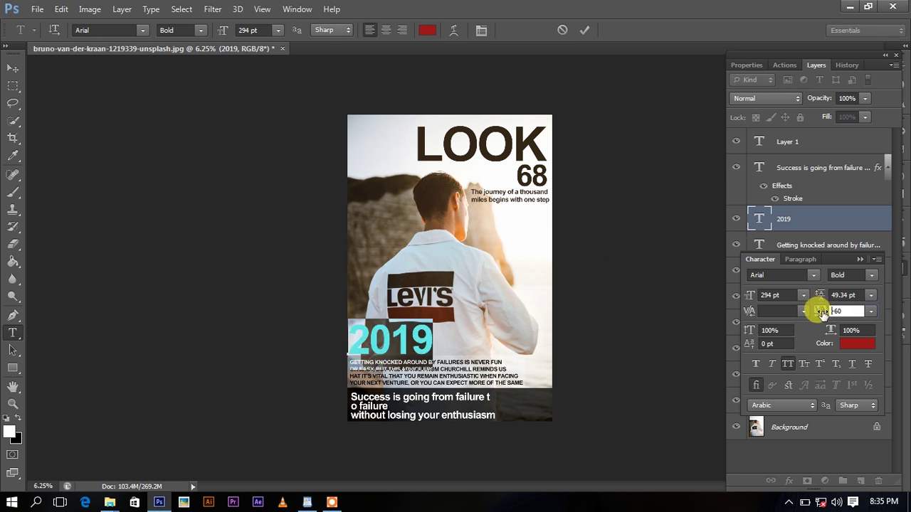
left_click_drag(822, 314, 819, 314)
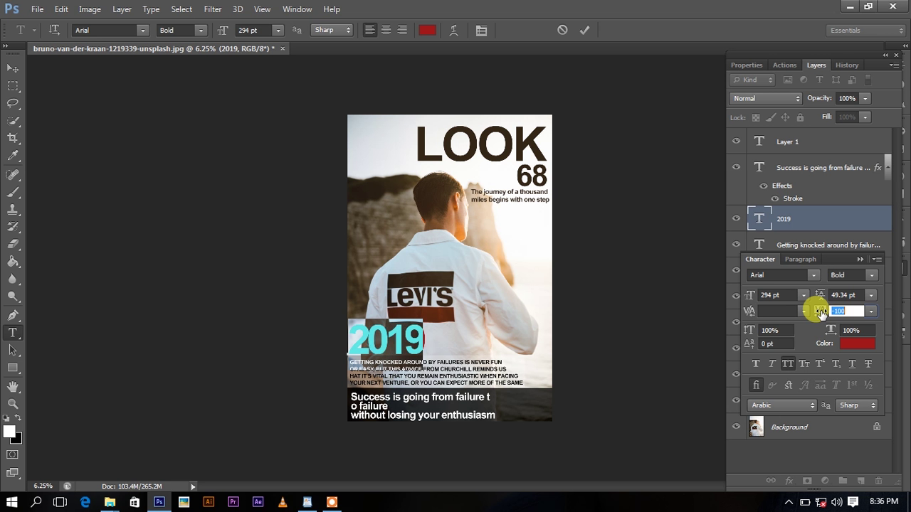
type("0")
key("Return")
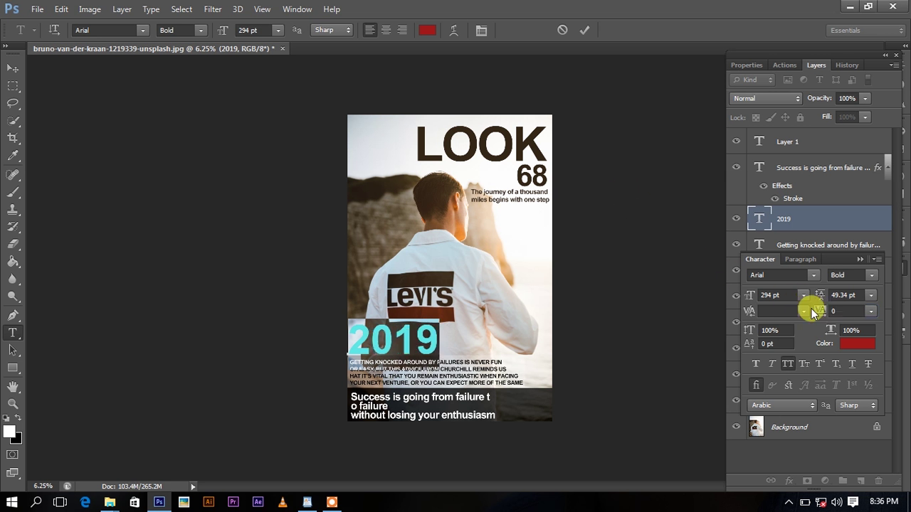
left_click_drag(817, 314, 809, 308)
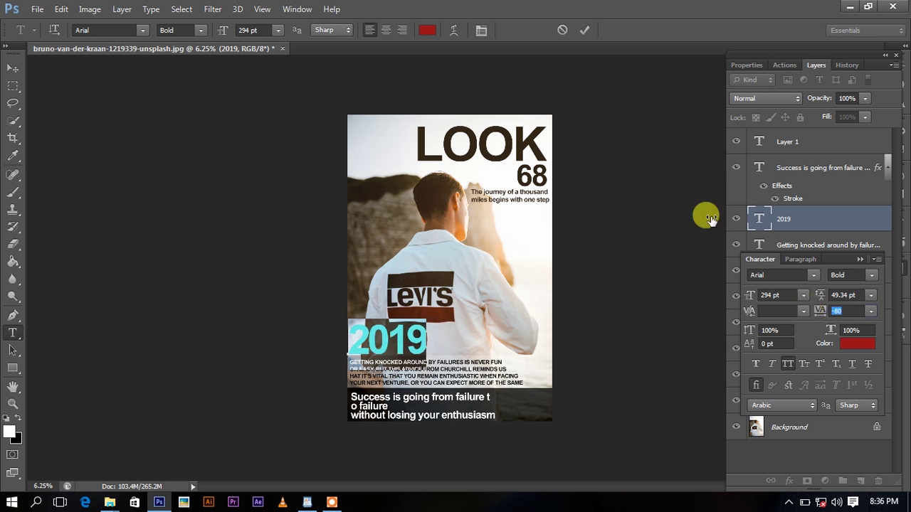
left_click(586, 32)
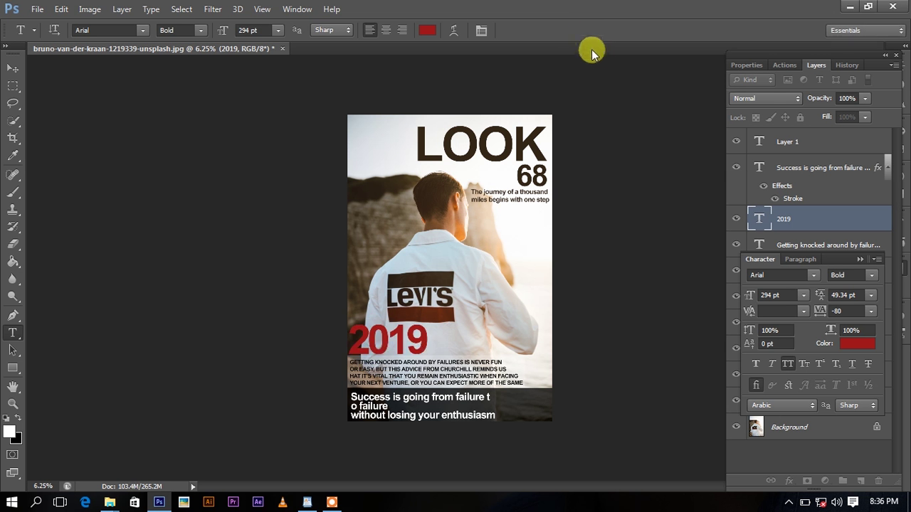
Lower the 2019 layer's opacity to 81%
left_click(865, 98)
left_click_drag(869, 113, 852, 114)
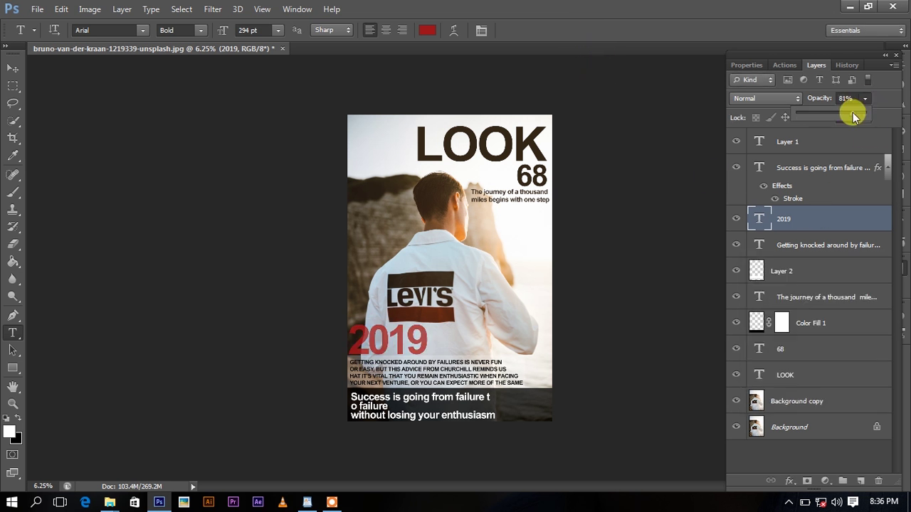
left_click(13, 70)
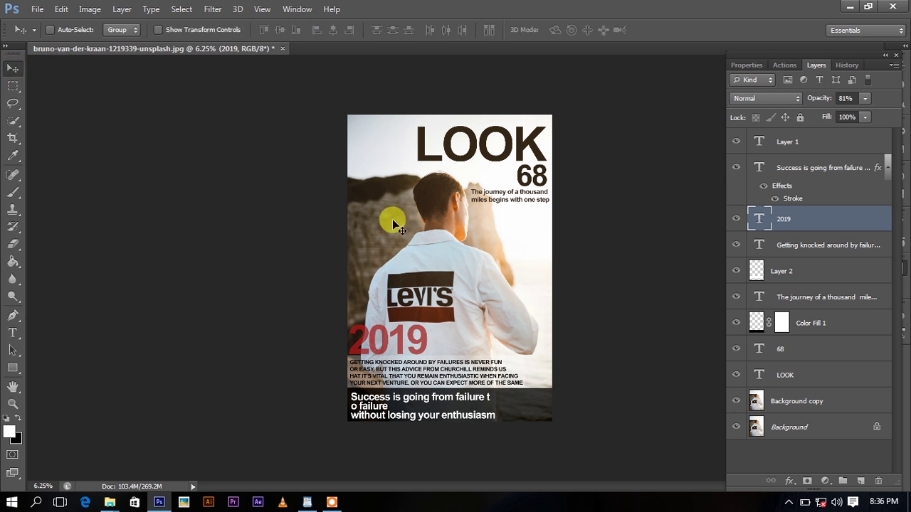
Copy 'Winston Churchill' from the WordPad Success quote and return to Photoshop
left_click(307, 503)
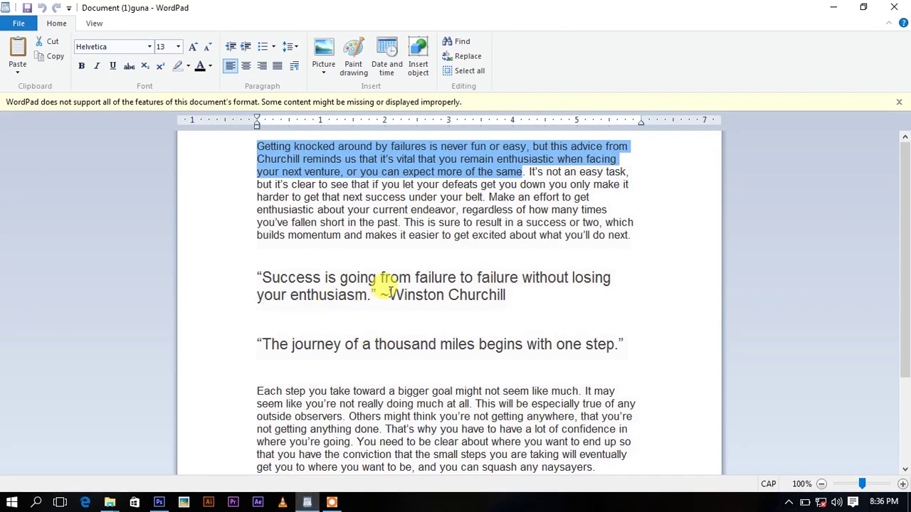
left_click_drag(390, 295, 505, 300)
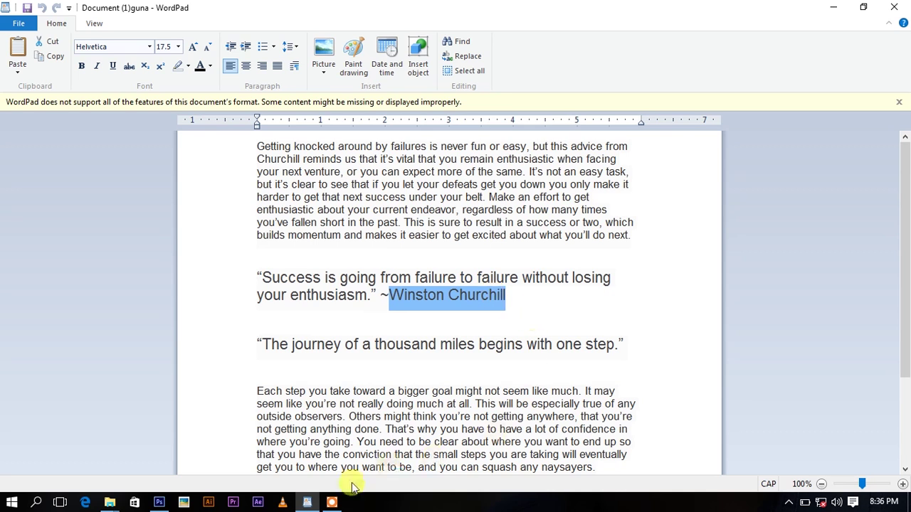
left_click(159, 503)
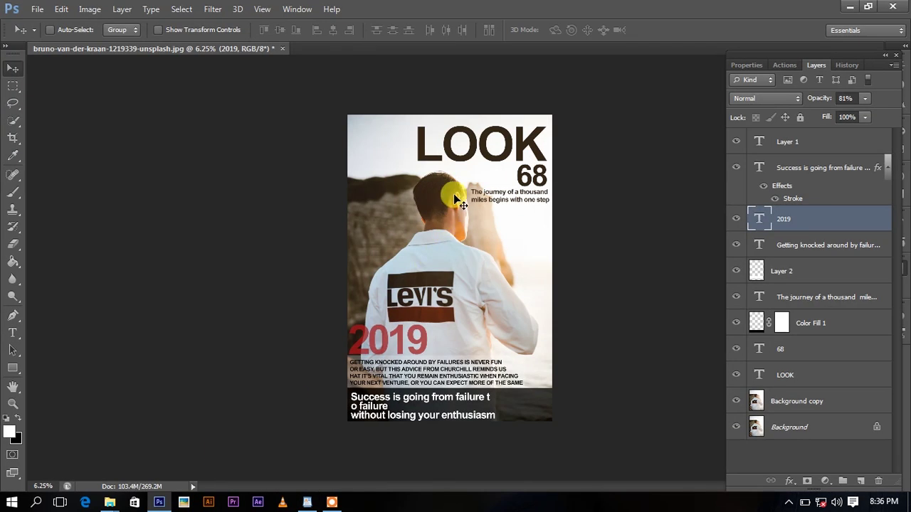
Paste the name as a new text layer and size it to 75 pt
left_click(12, 332)
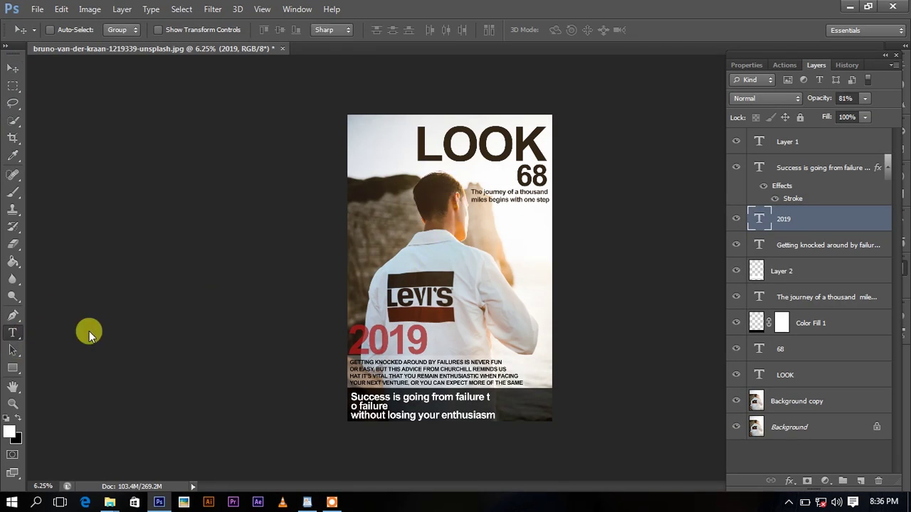
left_click(407, 221)
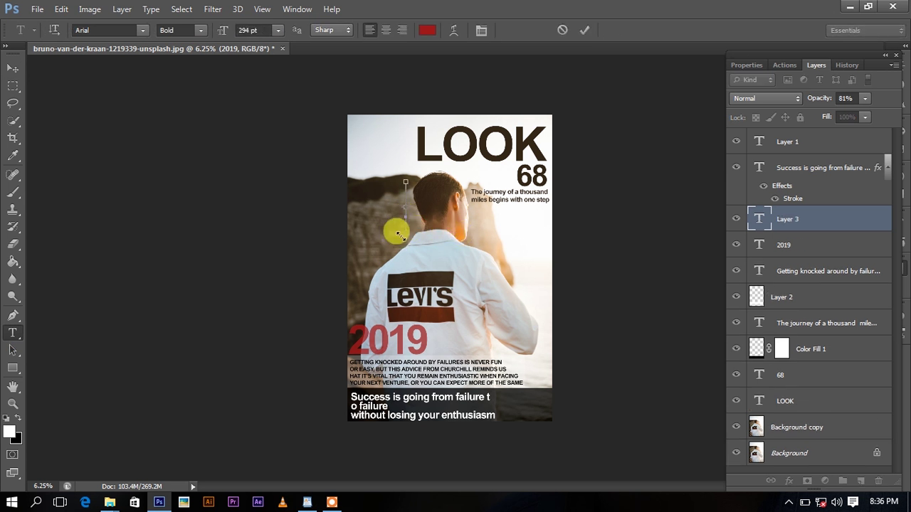
key("ctrl+v")
key("ctrl+a")
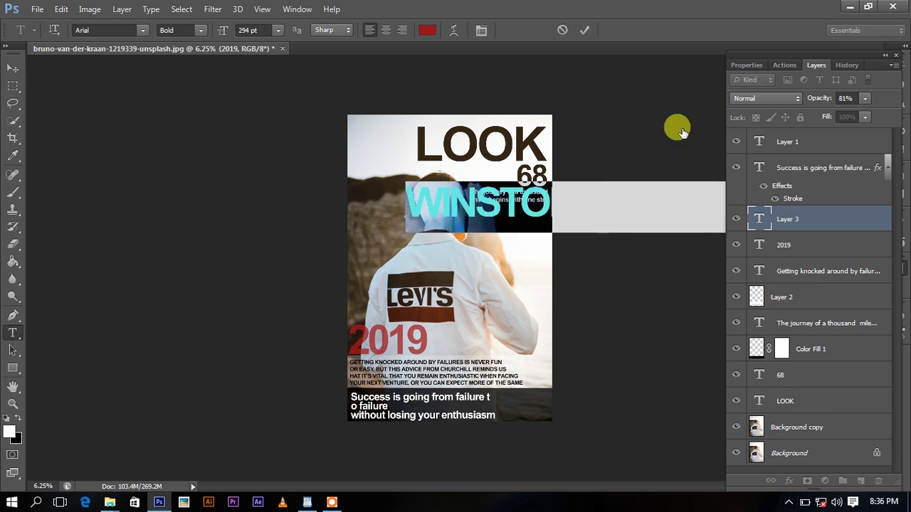
left_click(304, 10)
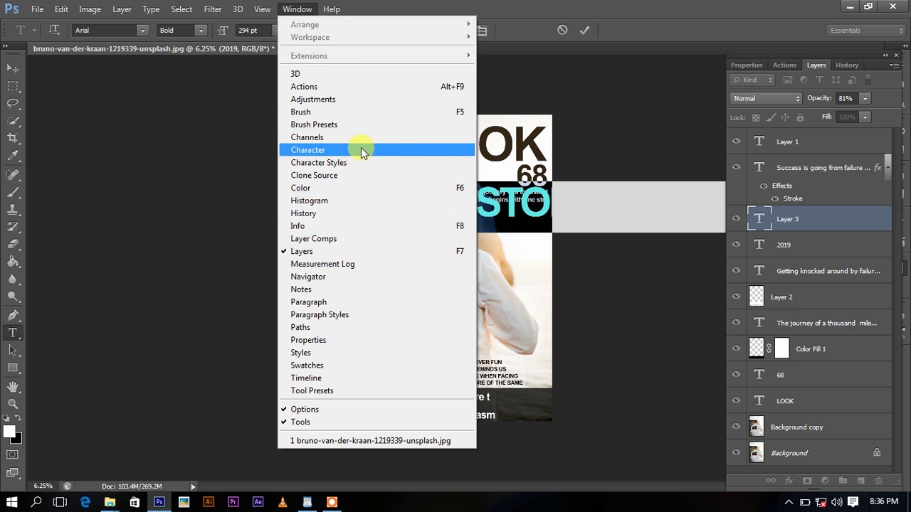
left_click(360, 145)
mouse_move(750, 295)
left_mouse_down()
mouse_move(507, 294)
mouse_move(489, 258)
mouse_move(523, 263)
mouse_move(525, 366)
mouse_move(508, 392)
mouse_move(488, 392)
mouse_move(498, 393)
left_mouse_up()
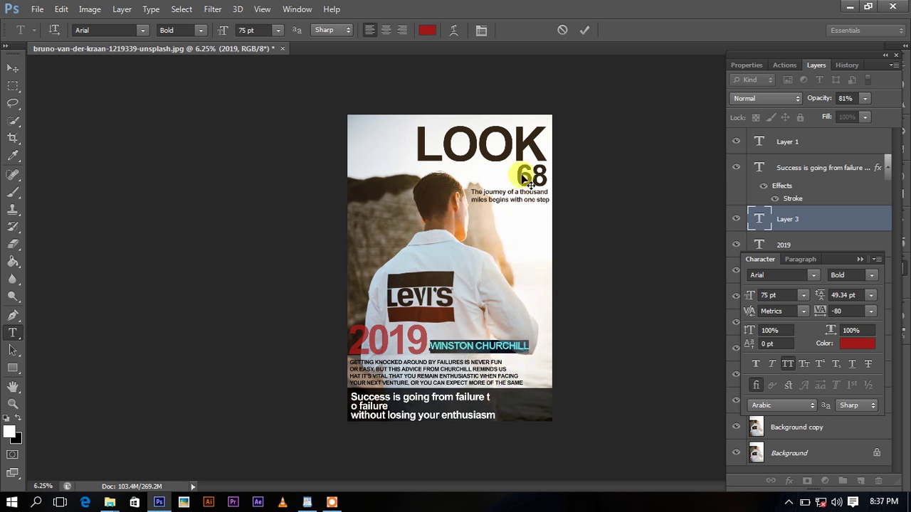
Colour the name dark red (#4a0b0b), nudge it beside 2019, and commit
left_click(854, 343)
left_click(627, 196)
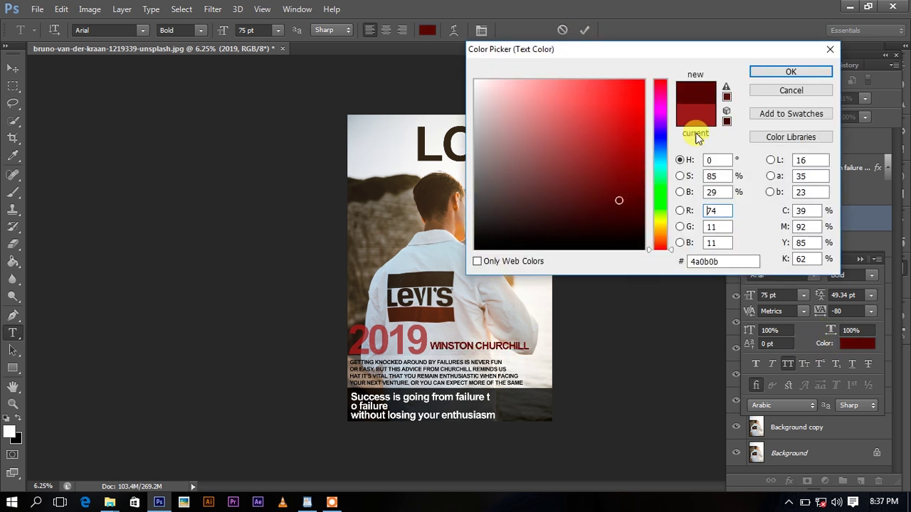
left_click(773, 74)
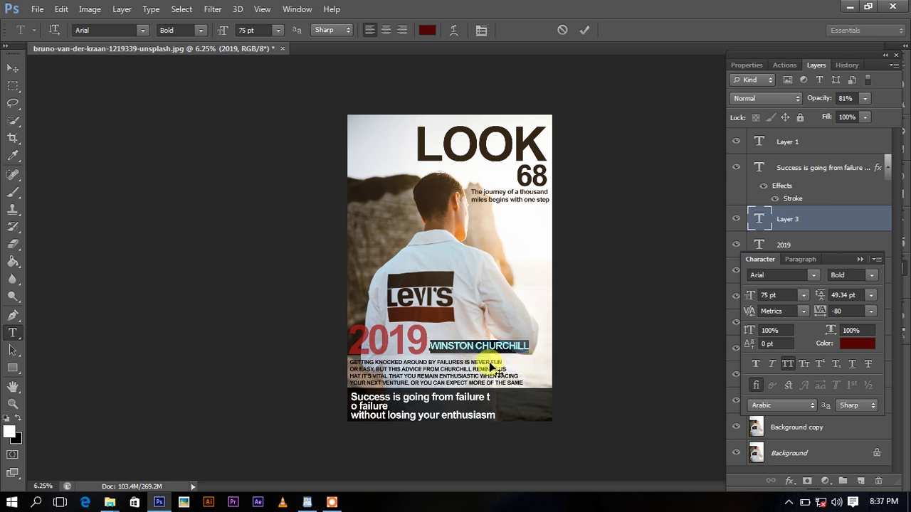
left_click_drag(493, 368, 491, 370)
left_click(584, 30)
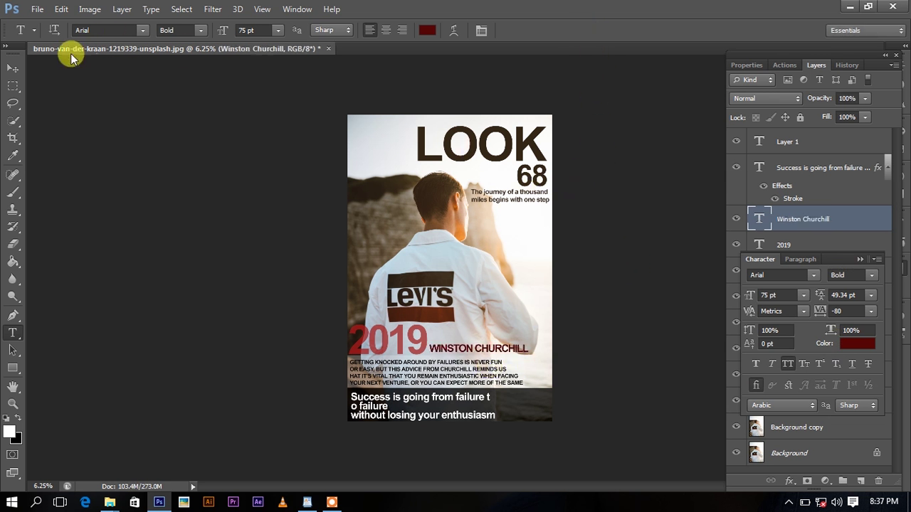
Copy 'yourself out there' from WordPad's last paragraph and return to Photoshop
left_click(307, 503)
scroll(456, 331, "down", 1)
scroll(464, 331, "down", 2)
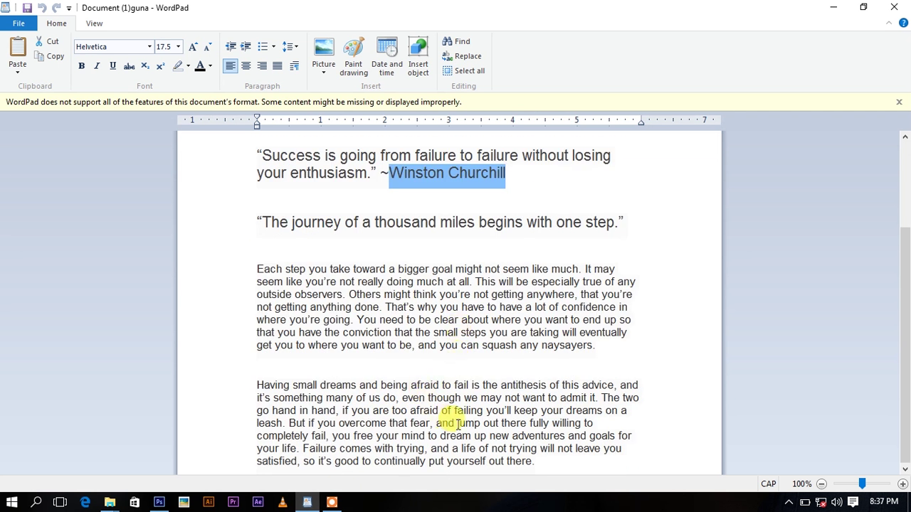
left_click_drag(447, 462, 532, 465)
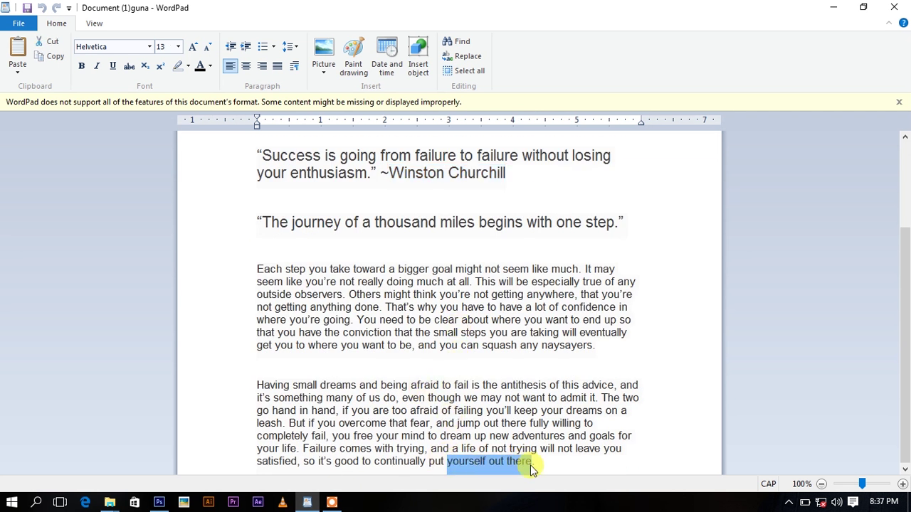
left_click(158, 502)
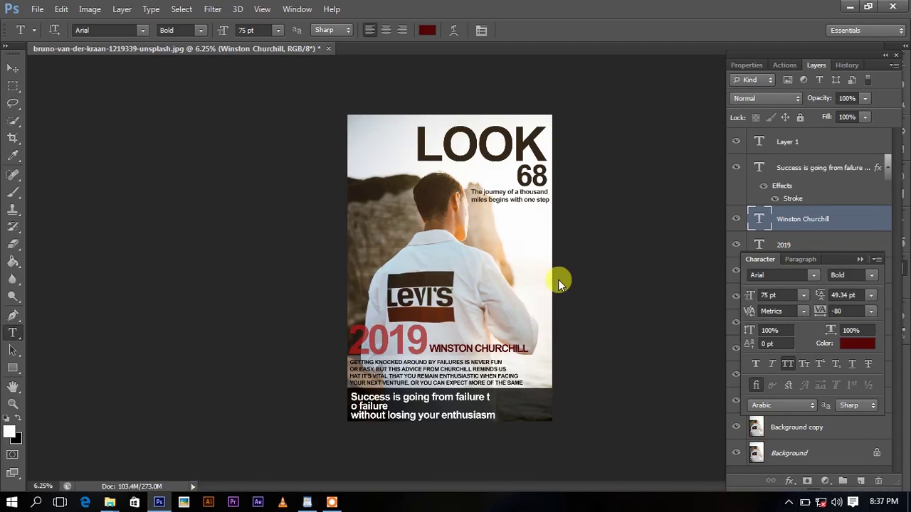
Paste 'yourself out there' as a new text layer with tracking 720
left_click(859, 481)
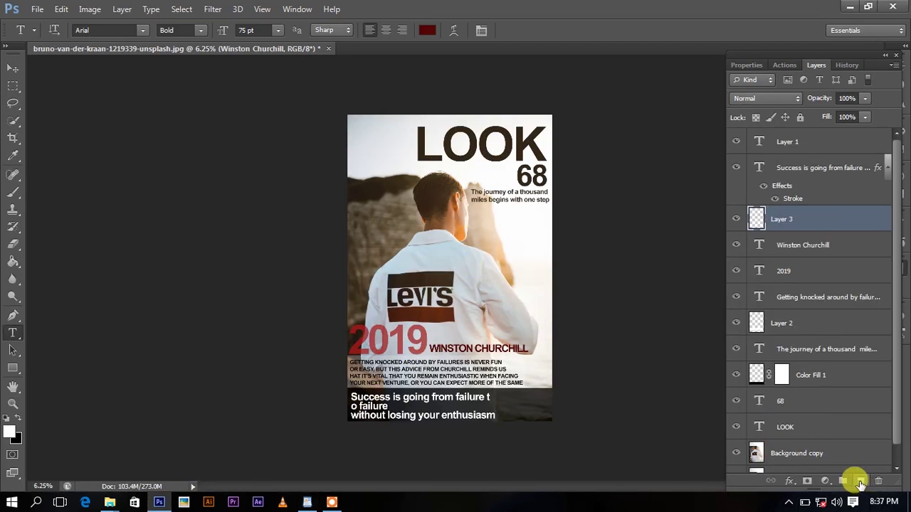
left_click(412, 249)
type("YOURSELF OUT THERE")
key("ctrl+a")
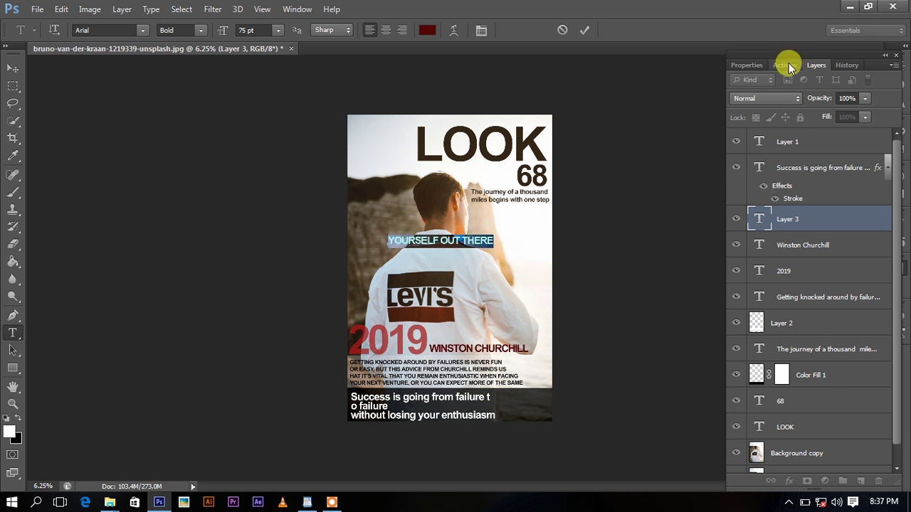
left_click(292, 9)
left_click(375, 146)
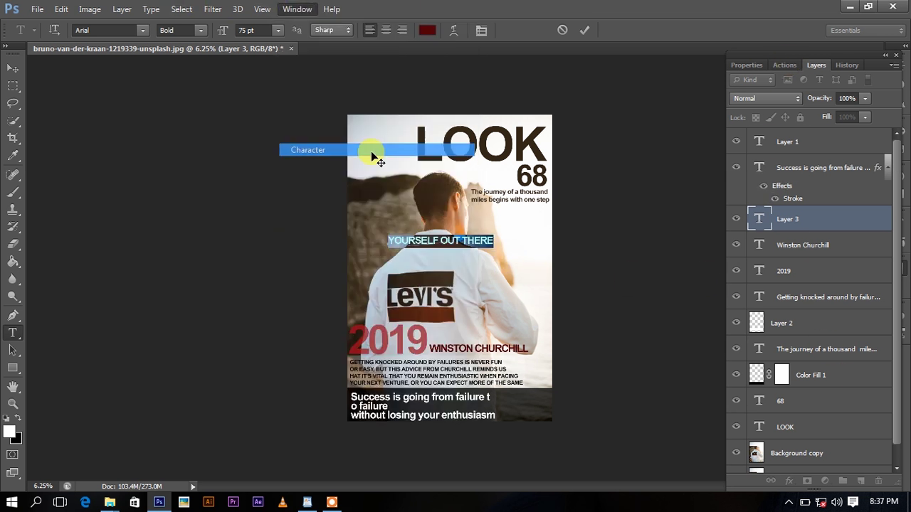
left_click_drag(818, 311, 834, 311)
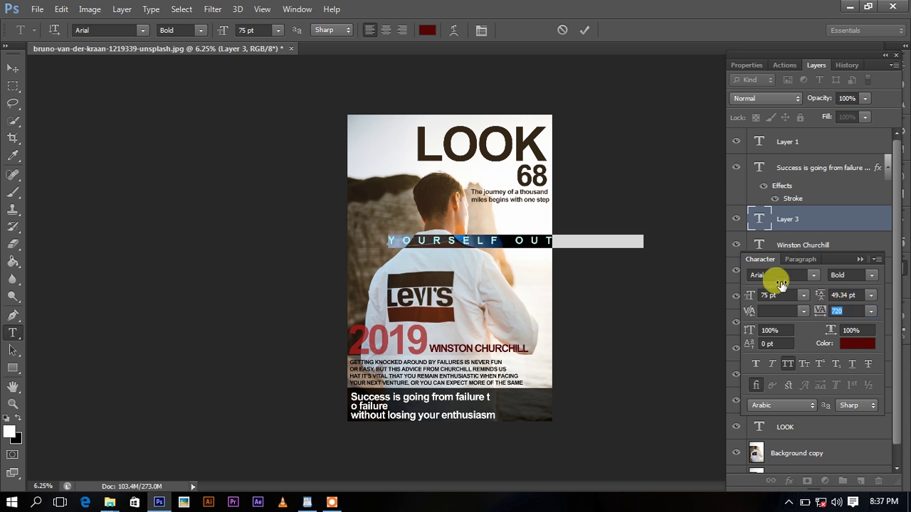
Size the tagline to 26 pt, place it just beneath LOOK, and commit
left_click(746, 297)
left_click_drag(746, 298, 722, 304)
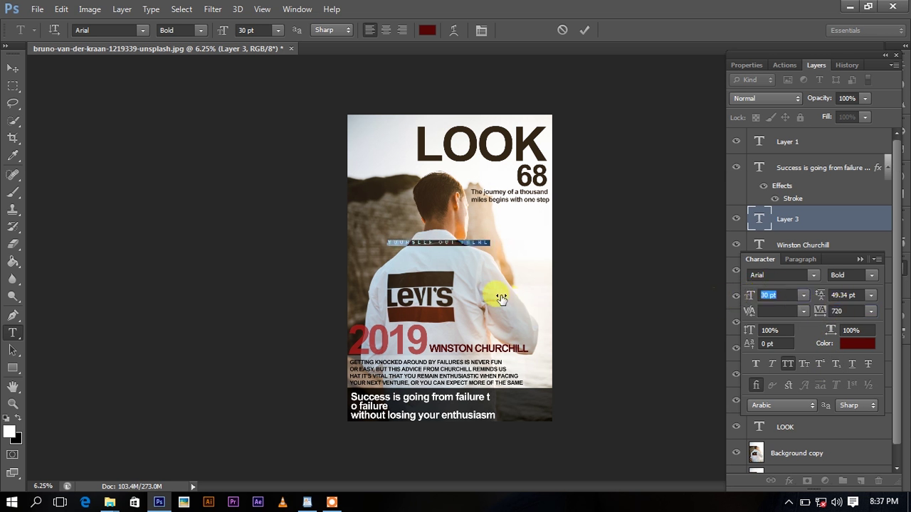
left_click_drag(470, 288, 497, 205)
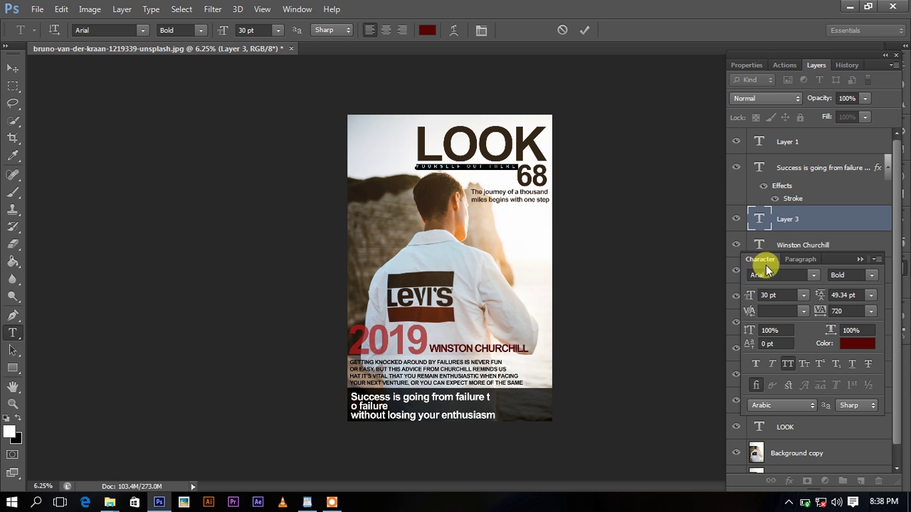
left_click_drag(749, 296, 747, 295)
mouse_move(480, 226)
left_mouse_down()
mouse_move(527, 269)
mouse_move(479, 226)
left_mouse_up()
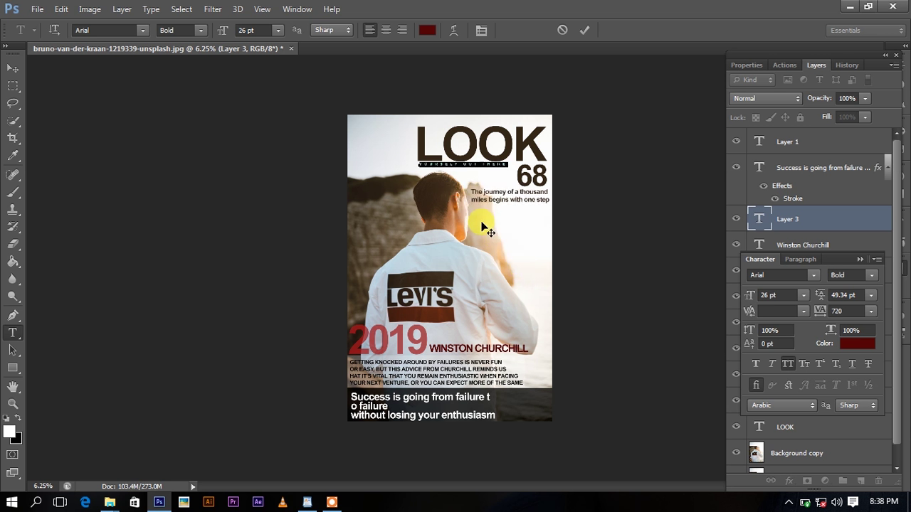
left_click(589, 28)
left_click(14, 64)
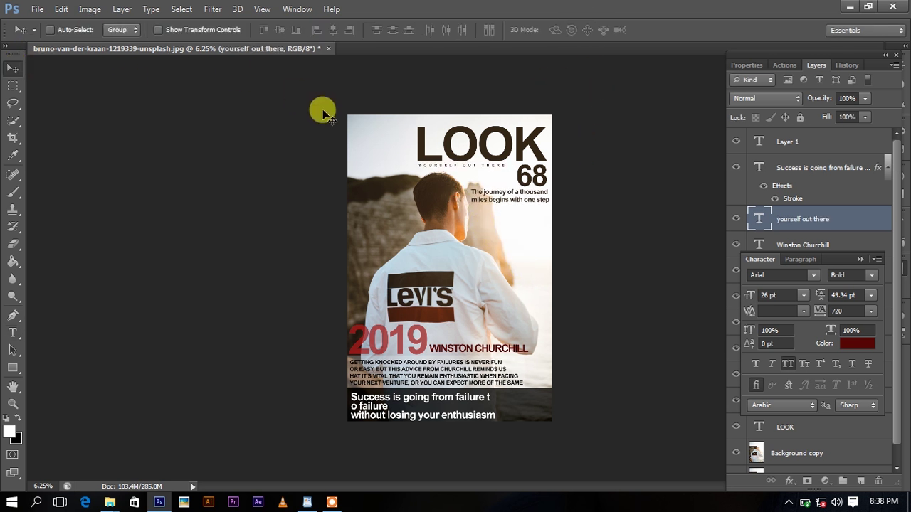
Minimize Photoshop and WordPad, refresh the desktop, and stop the Icecream screen recording
left_click(849, 6)
left_click(809, 9)
right_click(523, 117)
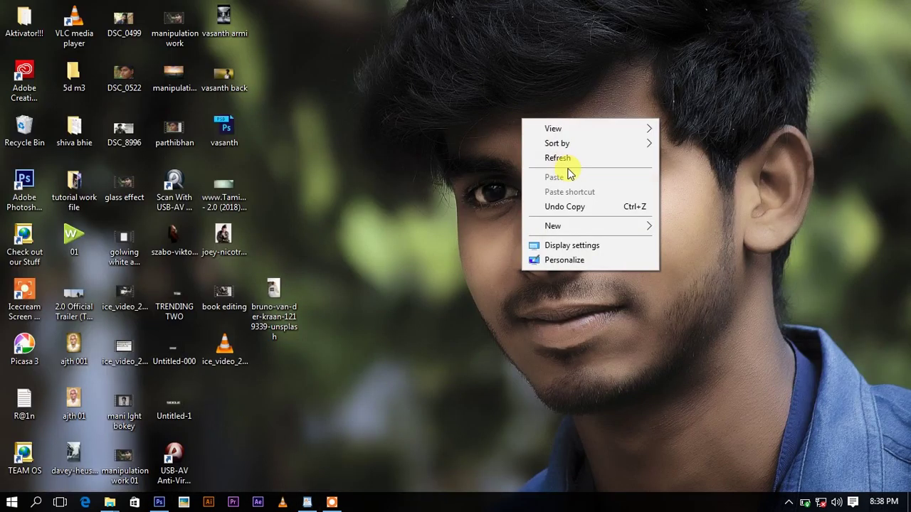
left_click(568, 163)
left_click(789, 501)
left_click(804, 456)
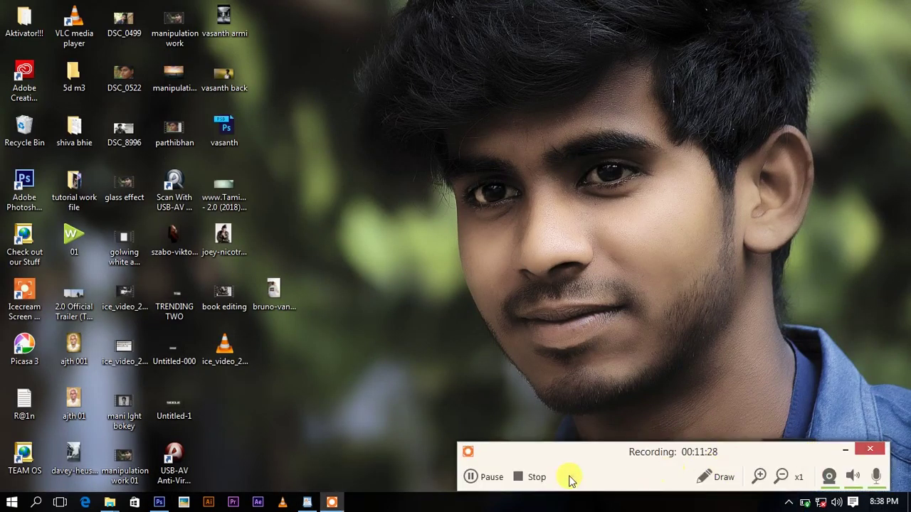
left_click(535, 477)
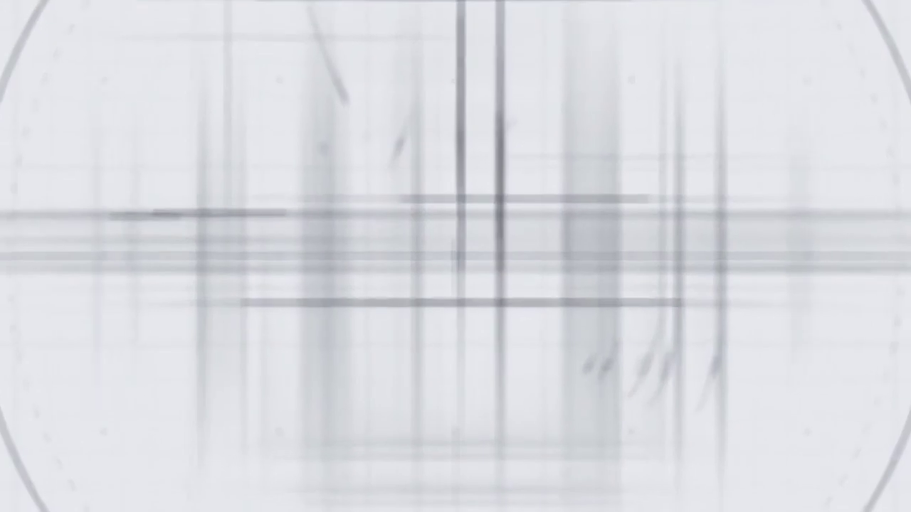